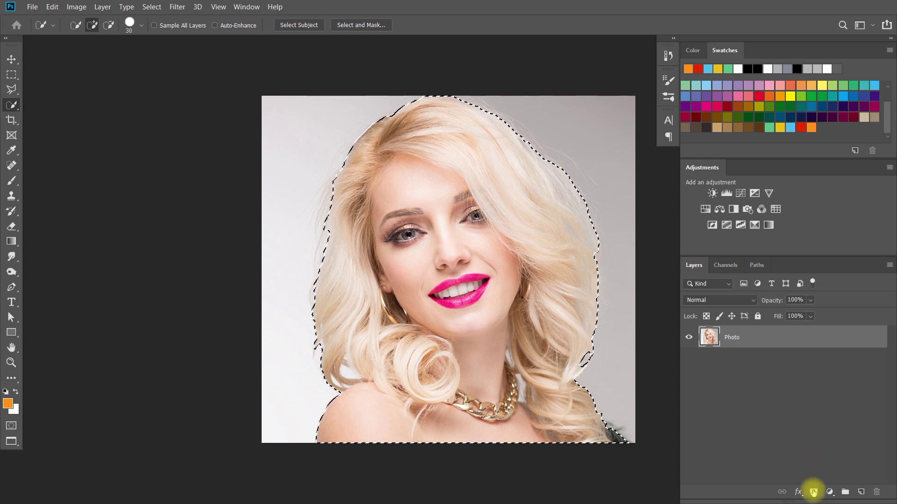
Apply the Photo layer's mask permanently and duplicate the cut-out layer three times
right_click(737, 339)
click(760, 372)
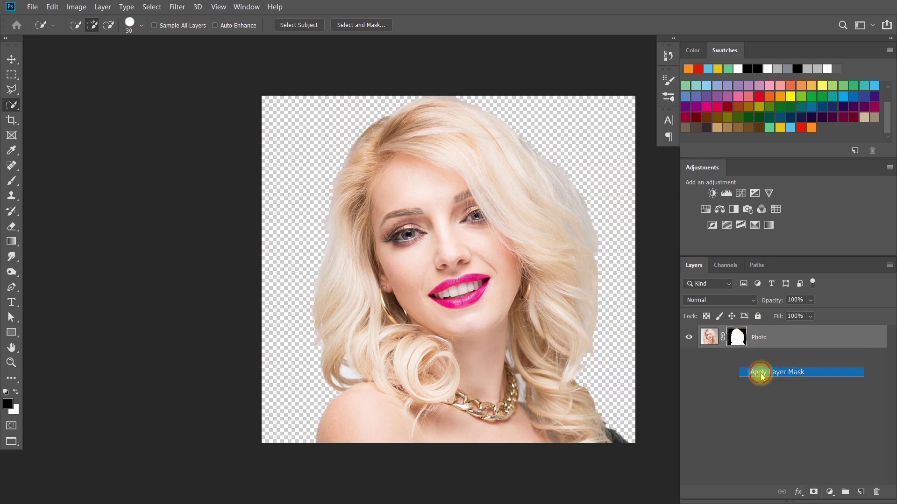
right_click(759, 342)
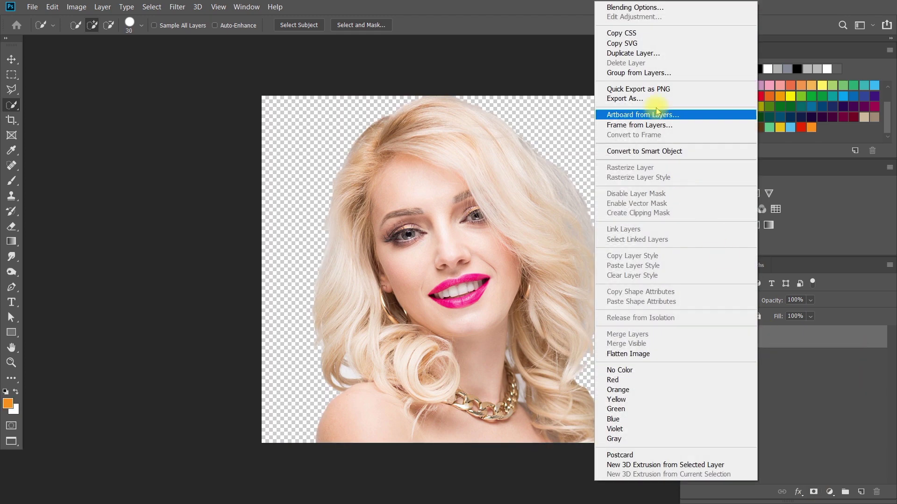
click(633, 53)
click(540, 130)
right_click(759, 336)
click(633, 51)
click(541, 130)
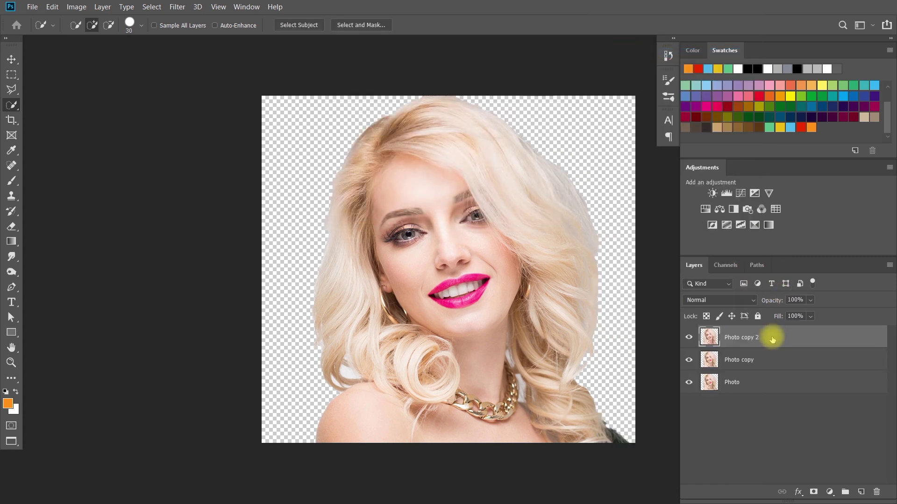
right_click(772, 340)
click(636, 60)
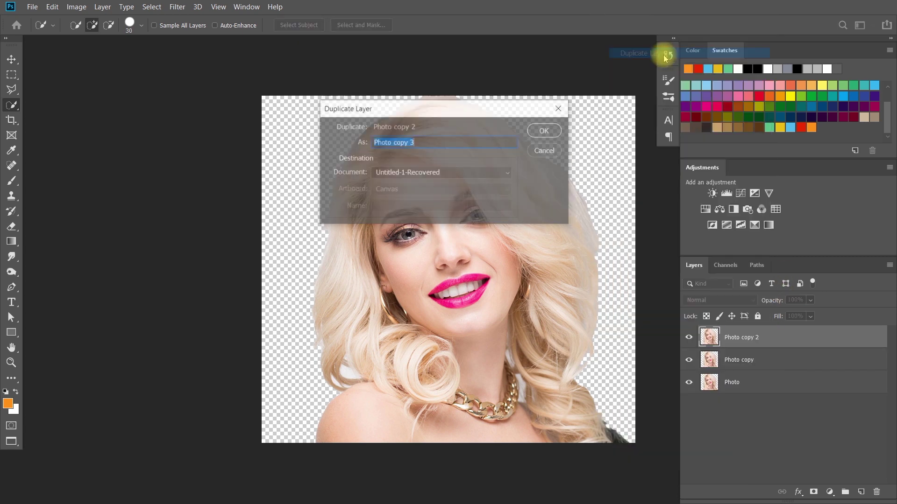
click(546, 130)
Hide the Photo copy 3 and Photo copy 2 layers and rename Photo copy as Poster Effect
drag(688, 336, 689, 361)
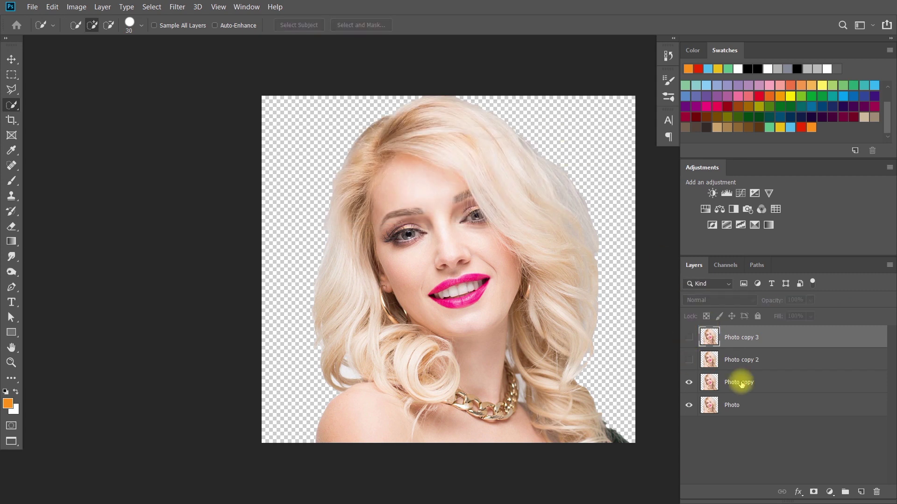
click(738, 383)
text(Poster Effect)
key(Return)
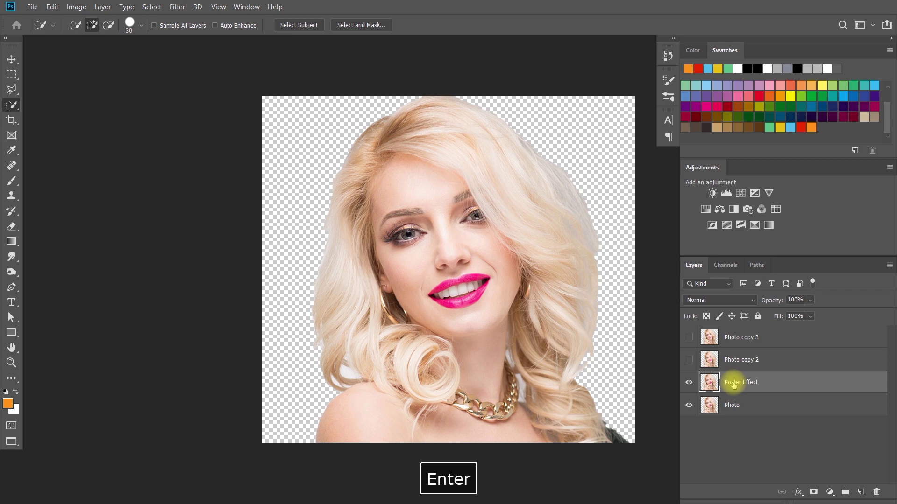
Apply the Poster Edges filter to the Poster Effect layer with Edge Thickness 0, Edge Intensity 0 and Posterization 1
click(190, 10)
click(192, 50)
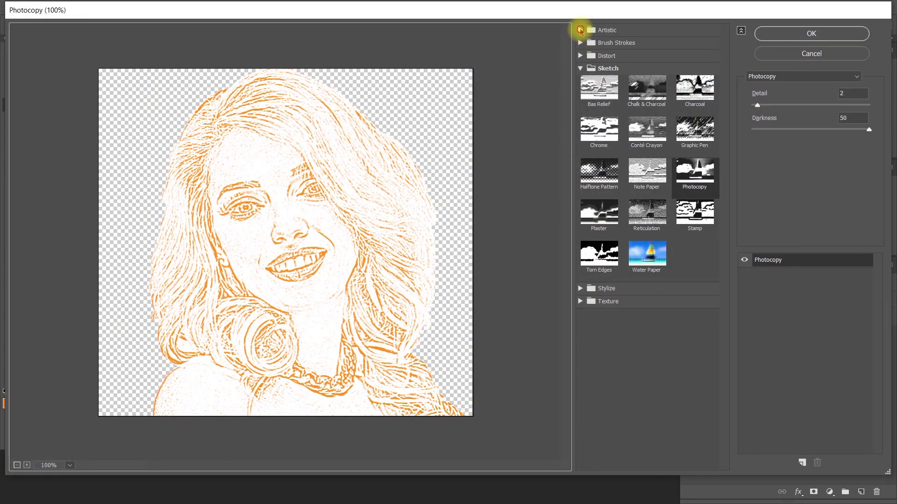
click(581, 30)
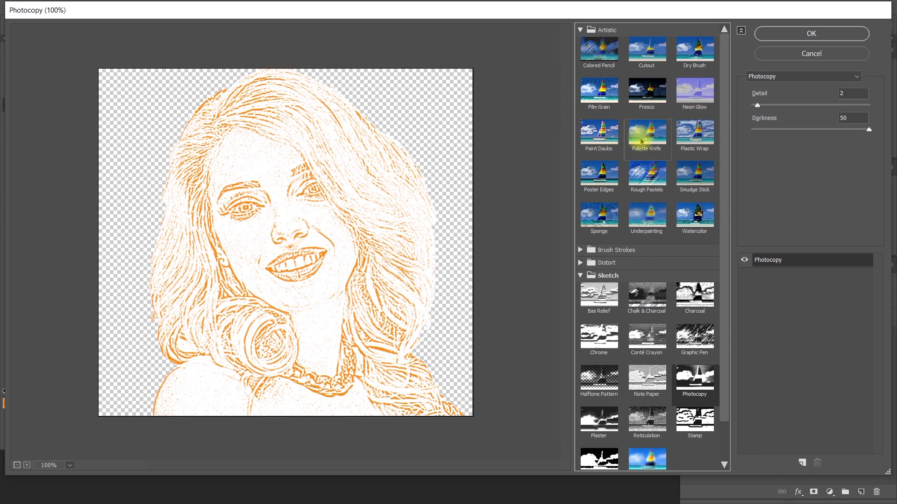
click(612, 182)
click(857, 118)
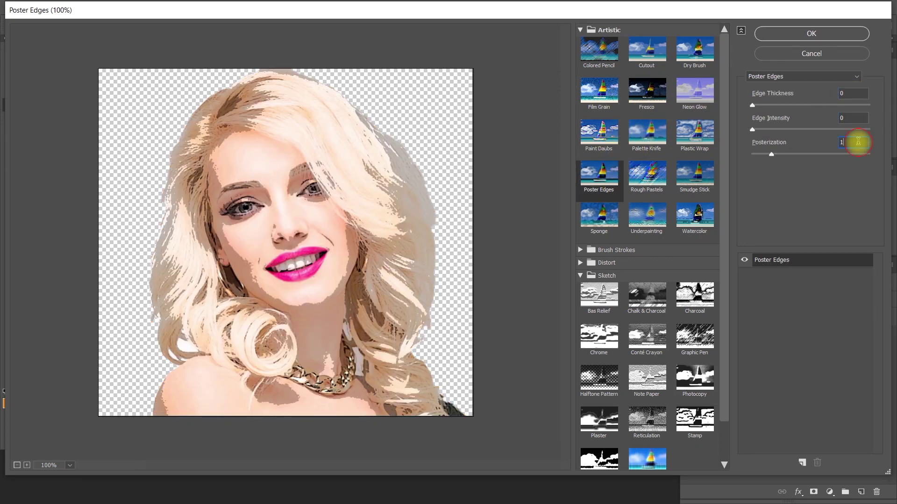
click(800, 31)
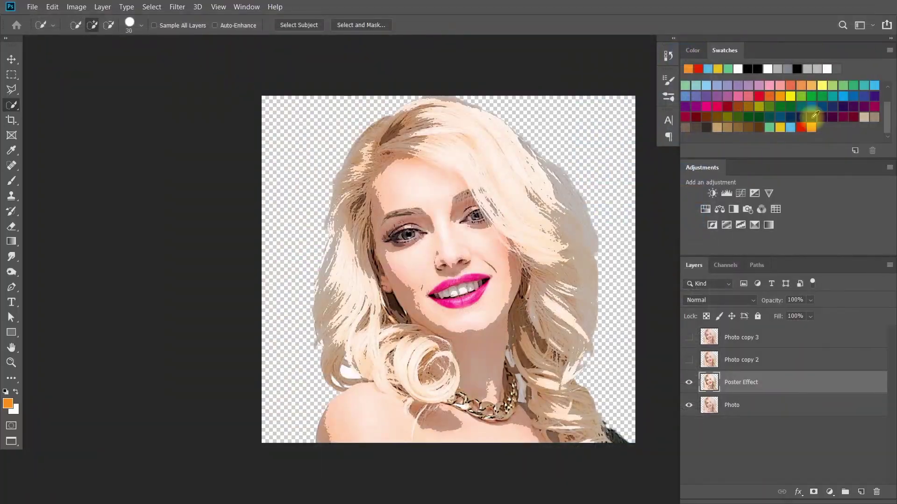
Make the Photo copy 2 layer visible and active, with black as the foreground colour and white as the background colour
click(775, 359)
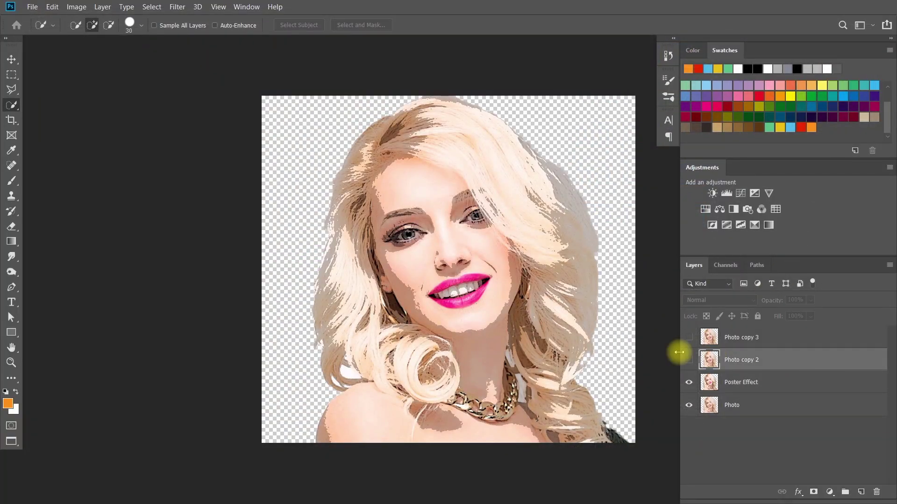
click(689, 360)
click(8, 404)
click(387, 279)
click(651, 125)
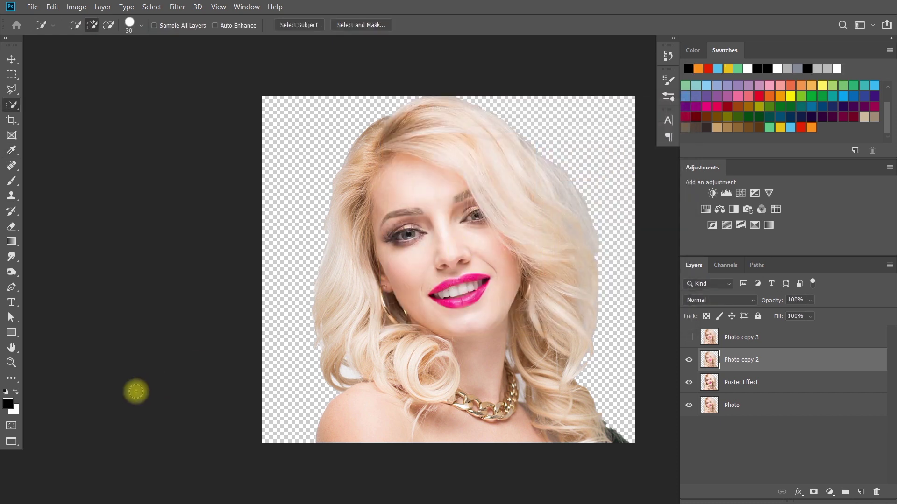
click(13, 410)
drag(462, 237, 372, 122)
click(645, 125)
Rename the Photo copy 2 layer as Sketch Effect
key(w)
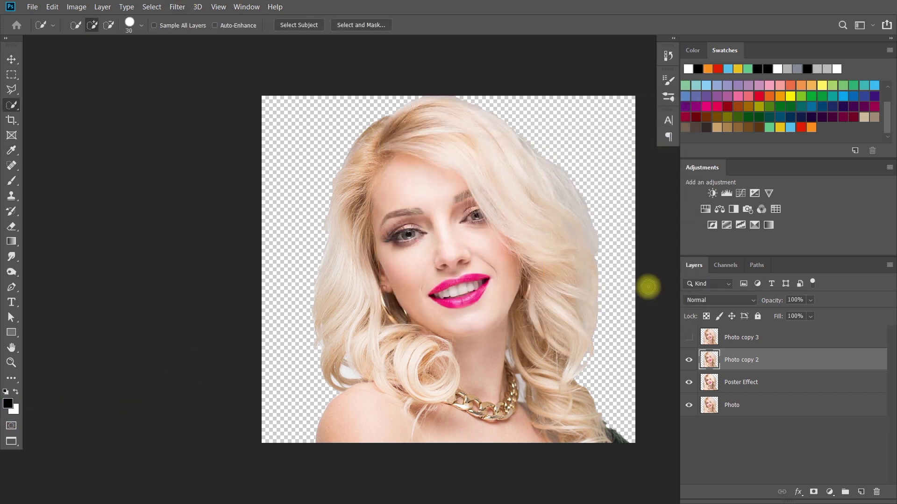
text(Sketch Effect)
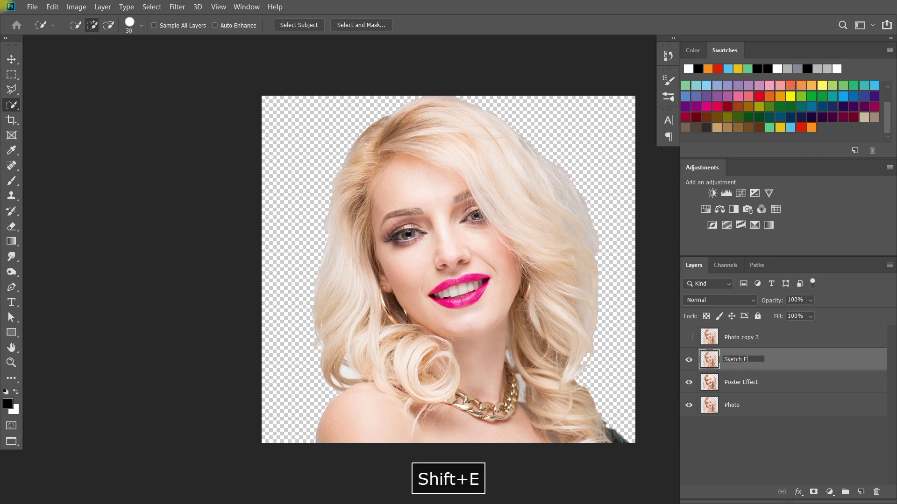
key(Return)
Apply the Photocopy sketch filter to the Sketch Effect layer with Detail 2 and Darkness 50
click(177, 6)
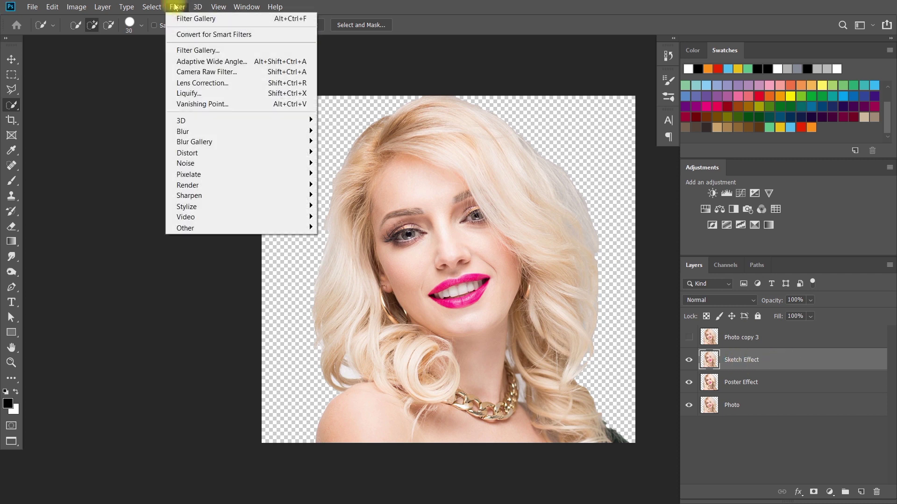
click(185, 49)
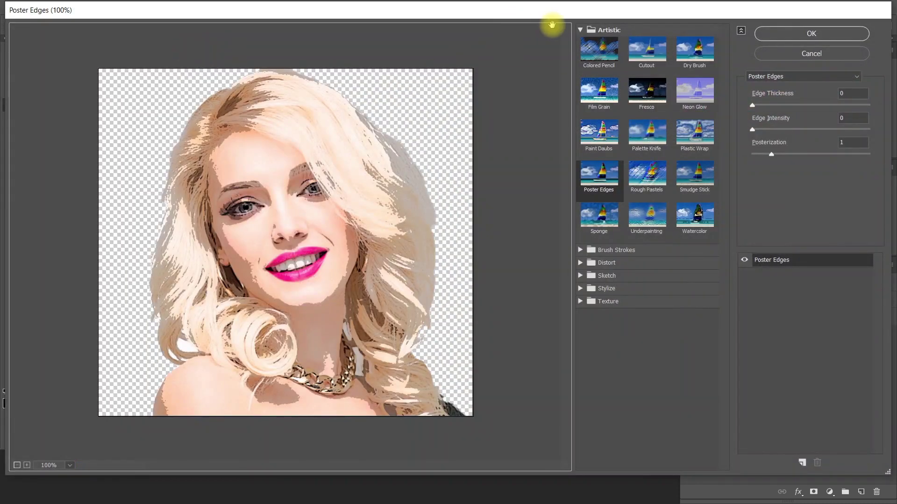
click(582, 31)
click(581, 68)
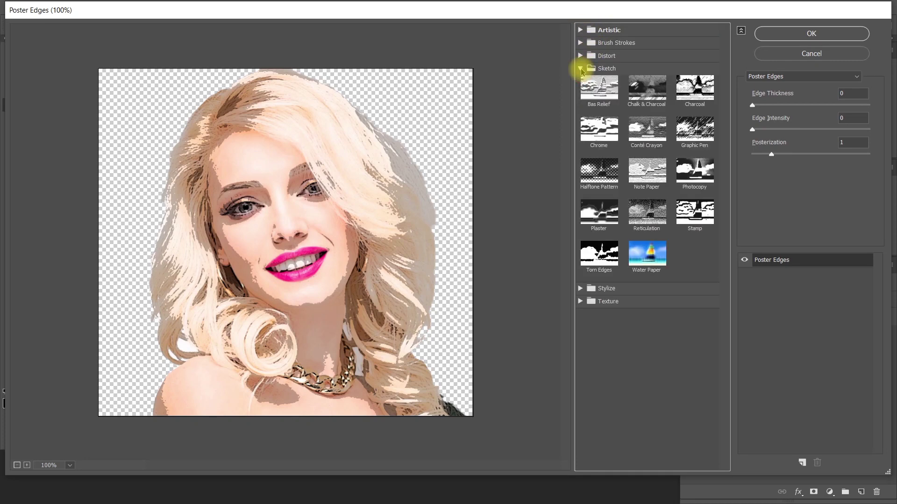
click(690, 166)
click(860, 92)
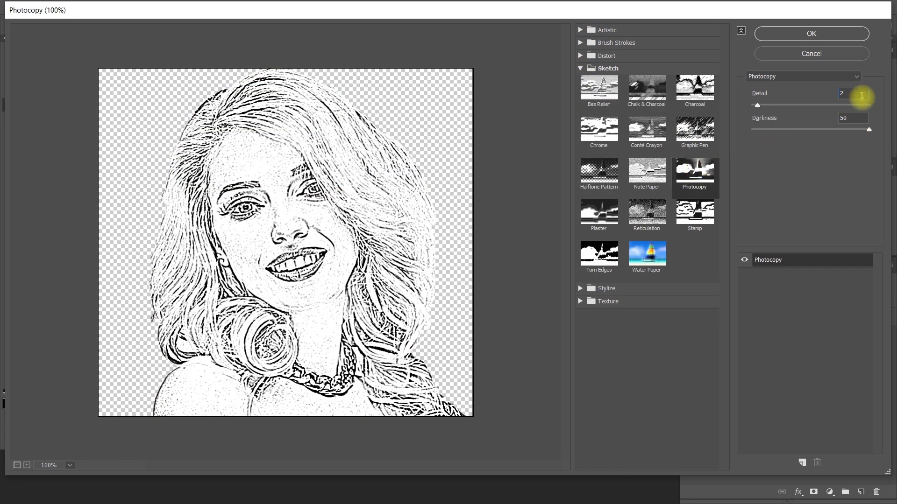
drag(867, 129, 886, 133)
click(810, 34)
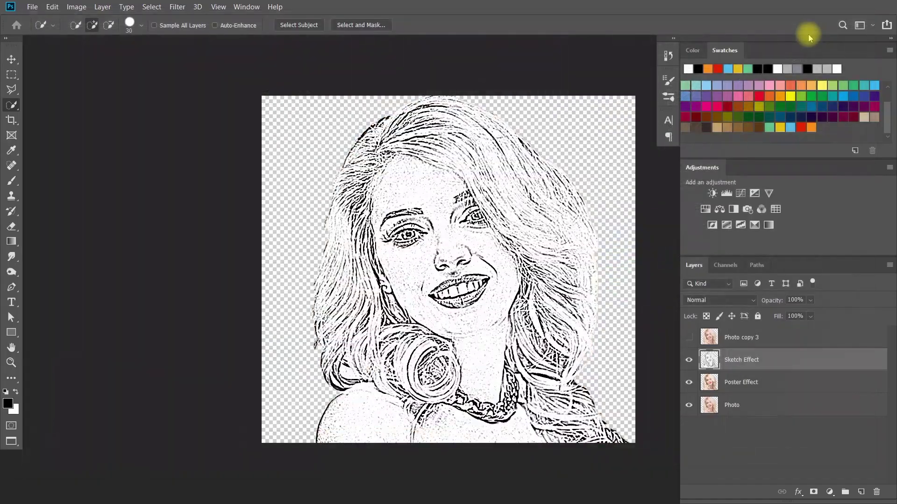
Apply a Threshold adjustment at level 128 to the Sketch Effect layer and set its blend mode to Multiply
click(76, 7)
mouse_move(149, 36)
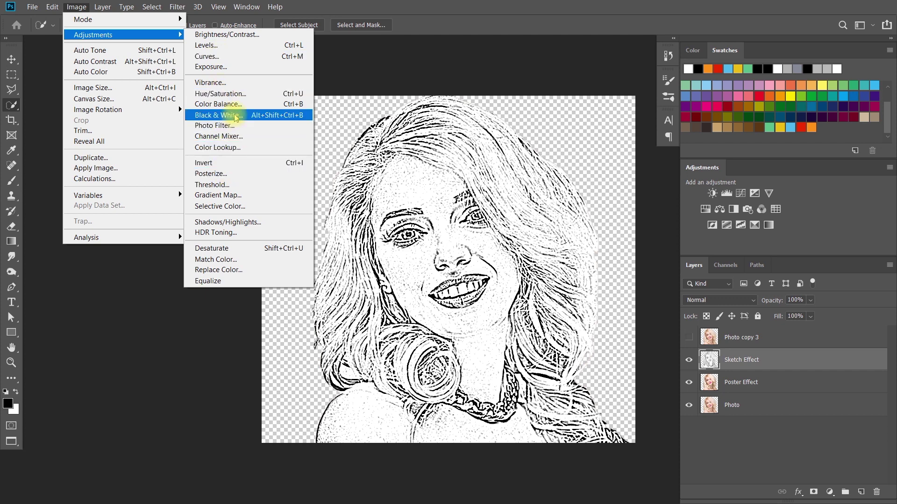
click(229, 185)
drag(427, 107, 598, 100)
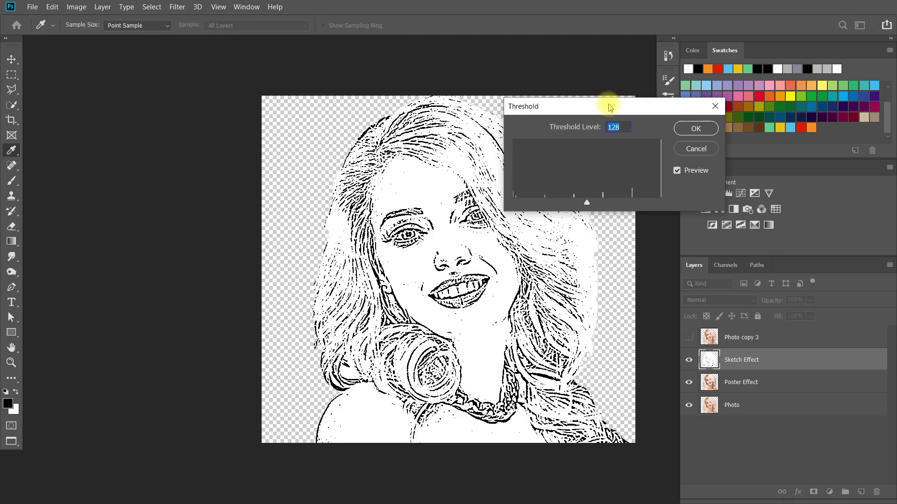
click(693, 128)
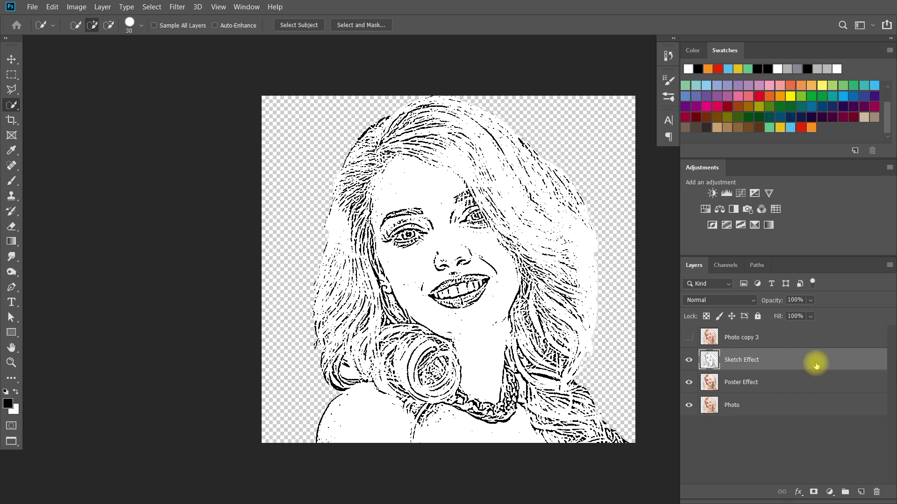
click(745, 300)
click(713, 230)
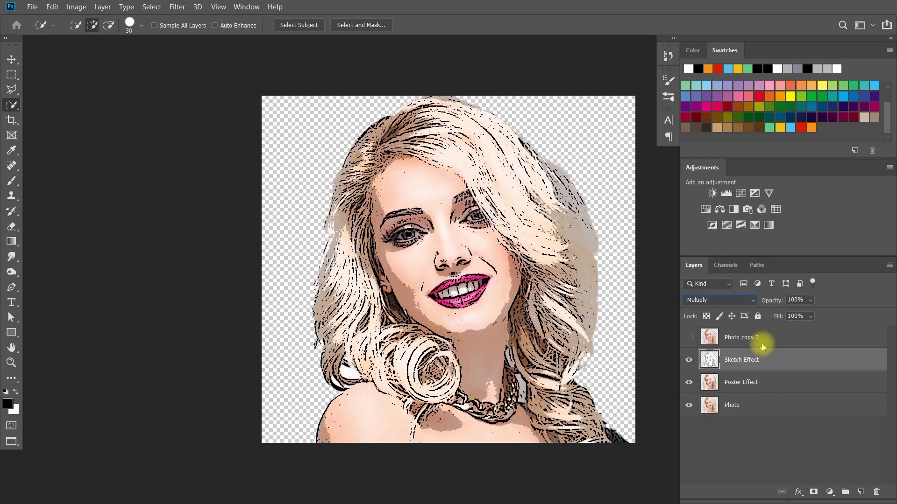
Show the Photo copy 3 layer and rename it as Black and White Effect
click(689, 339)
double_click(737, 337)
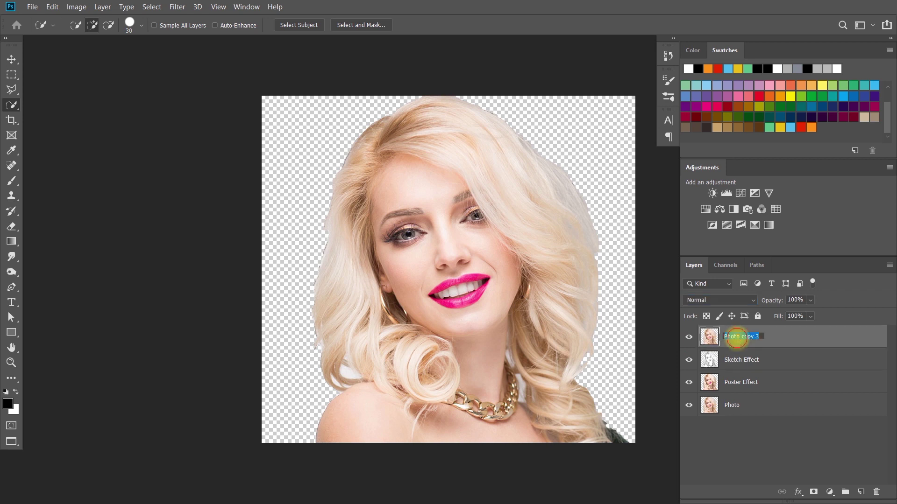
text(Black and W)
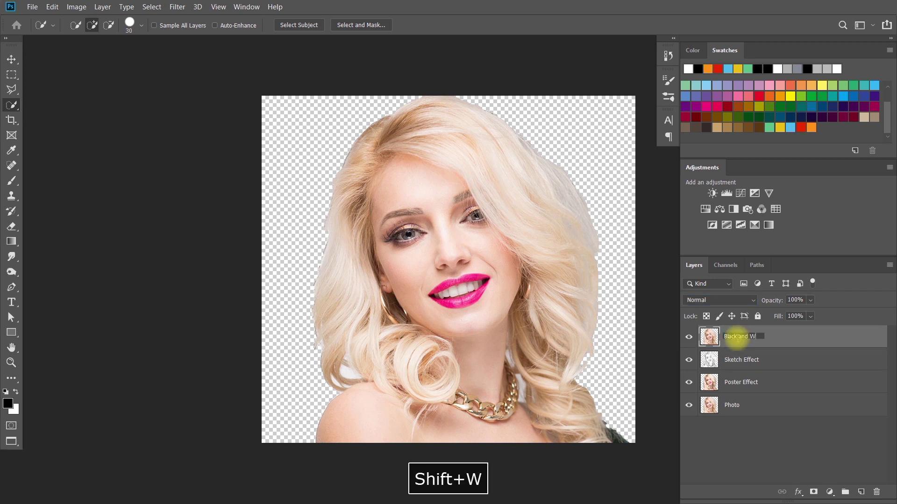
text(hite Effect)
key(Return)
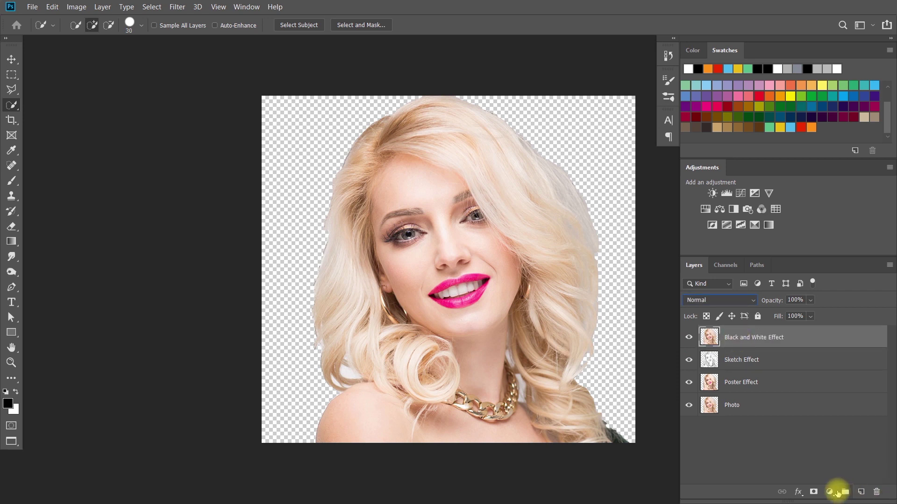
Add a Gradient Map adjustment layer with its black and white stops moved together at the middle for a hard transition
click(831, 496)
click(815, 477)
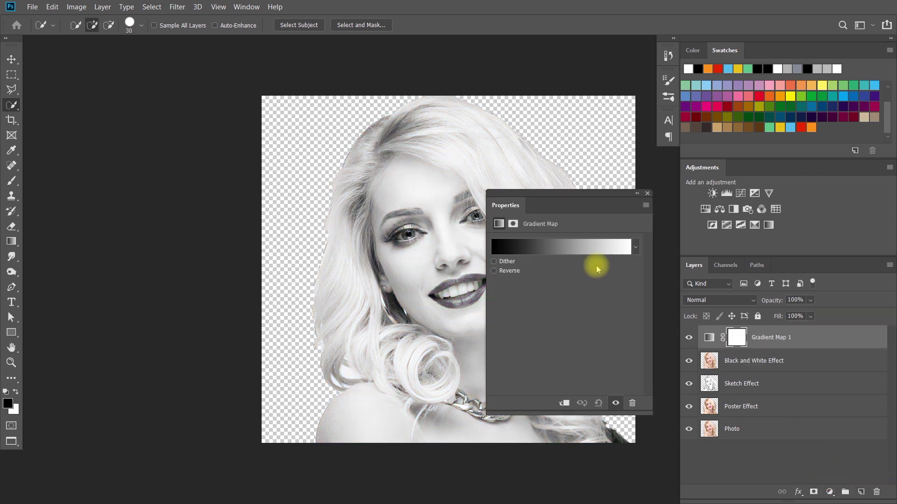
click(552, 247)
drag(574, 283, 690, 285)
drag(809, 283, 692, 283)
click(796, 94)
Clip the Gradient Map to the Black and White Effect layer and set that layer's blend mode to Multiply
right_click(809, 336)
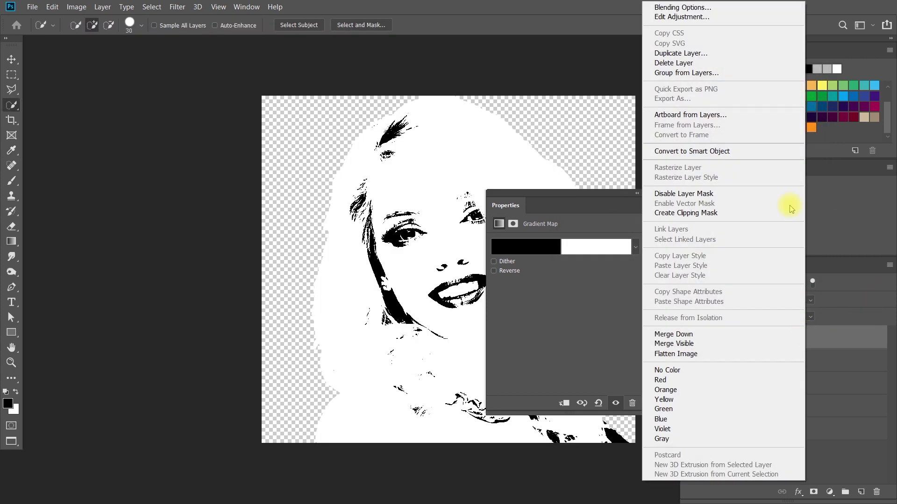
click(699, 214)
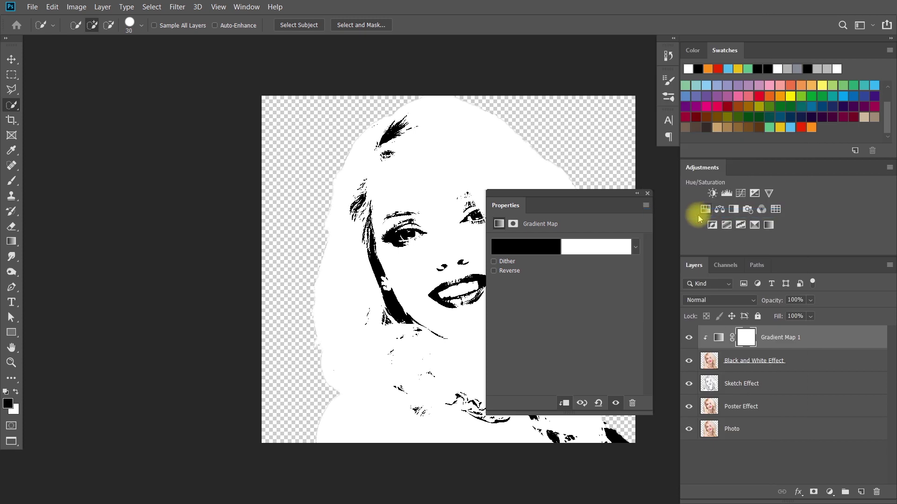
click(637, 193)
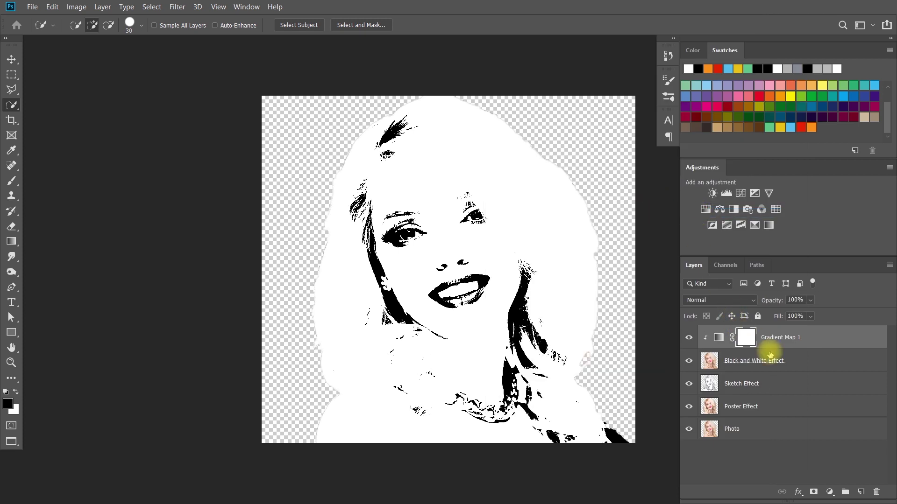
click(800, 361)
click(734, 300)
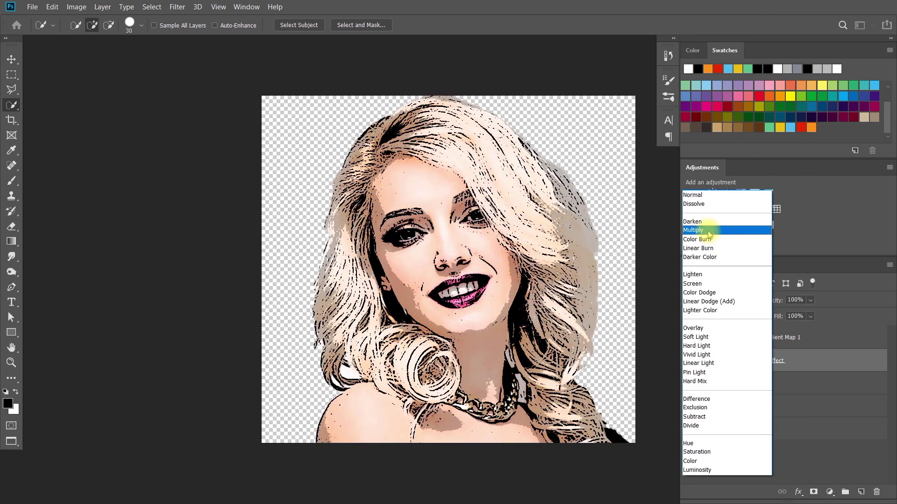
click(709, 231)
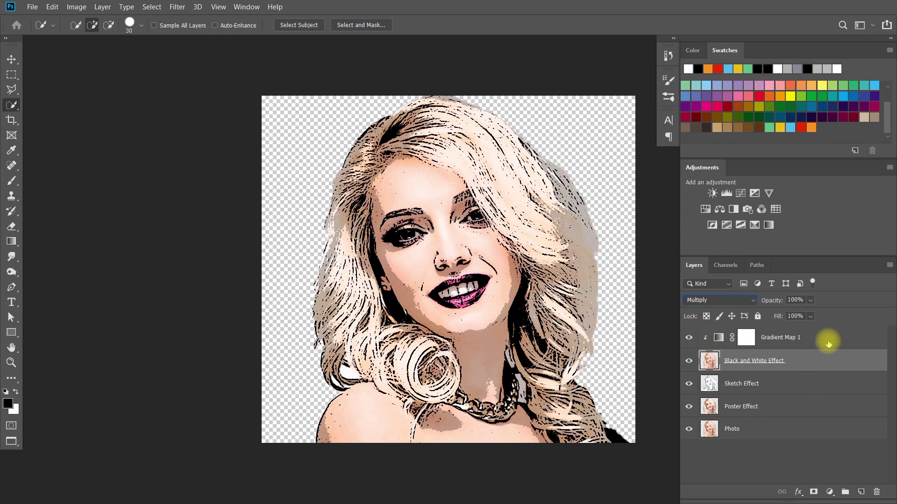
Create a new layer named colorize directly above the Poster Effect layer
click(789, 404)
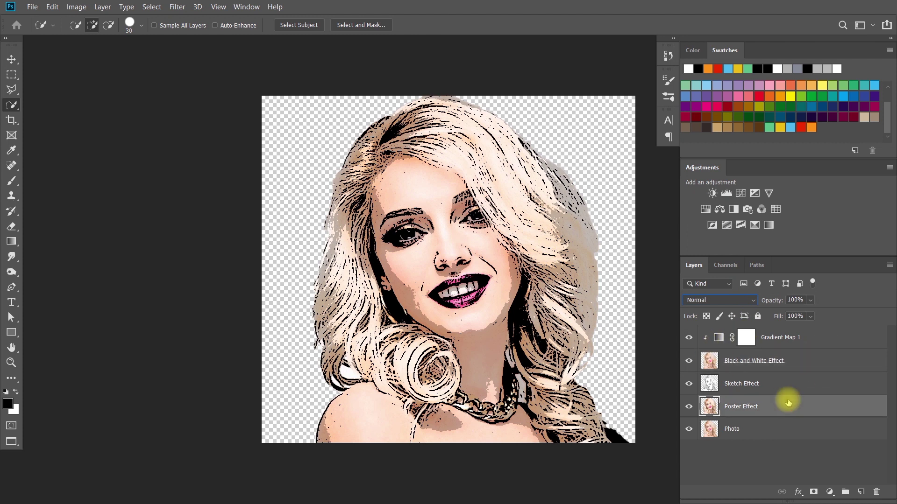
key(ctrl+shift+n)
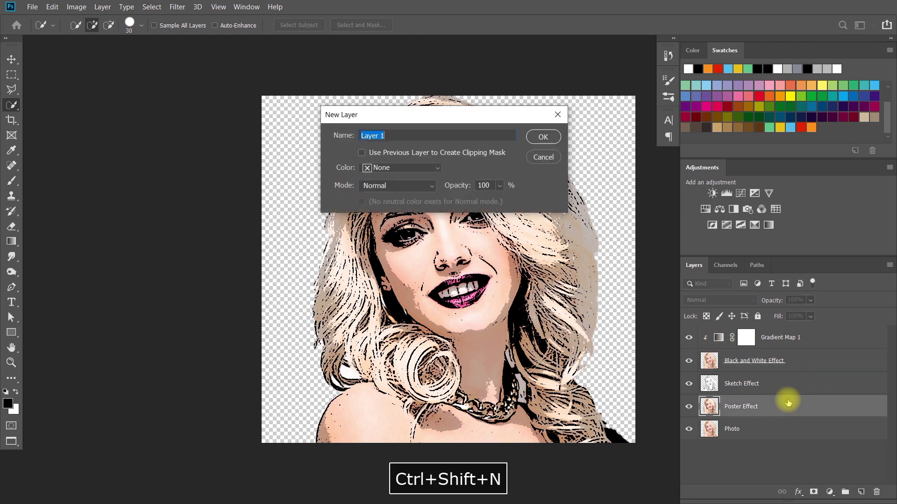
text(colorize)
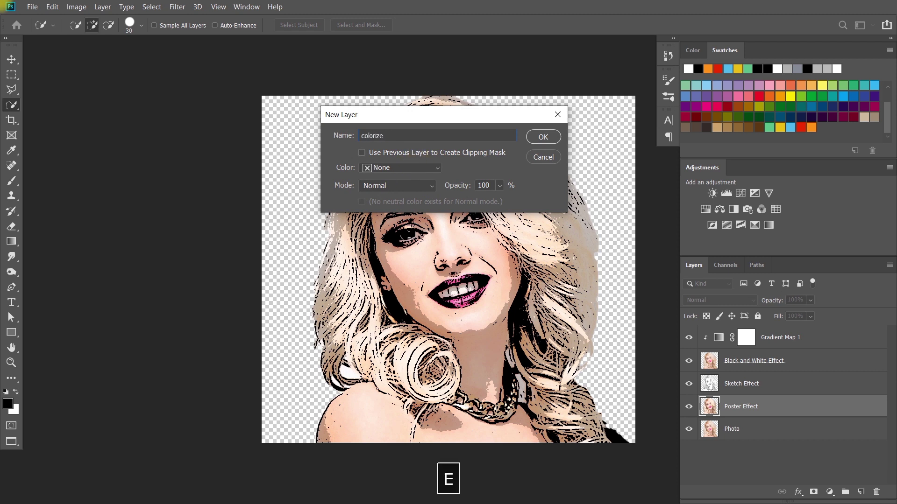
key(Return)
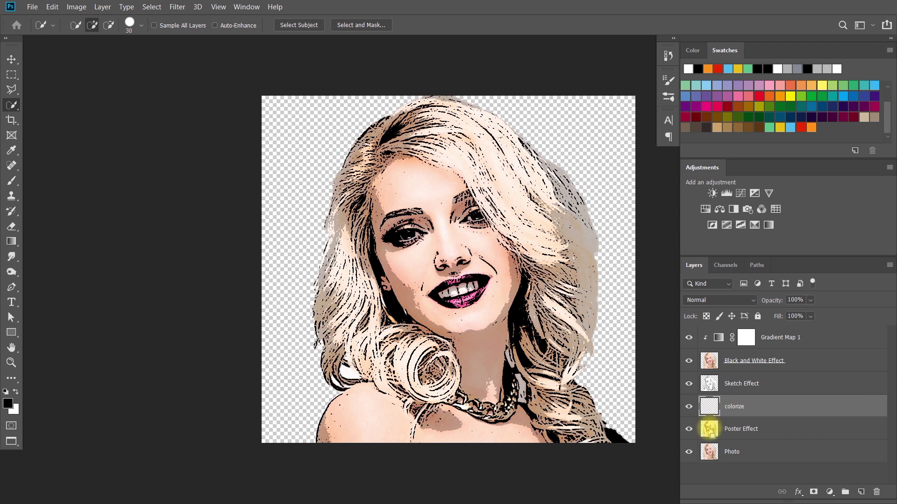
Load the Poster Effect layer's outline as a selection and invert it to select the background
ctrl+click(709, 429)
click(151, 7)
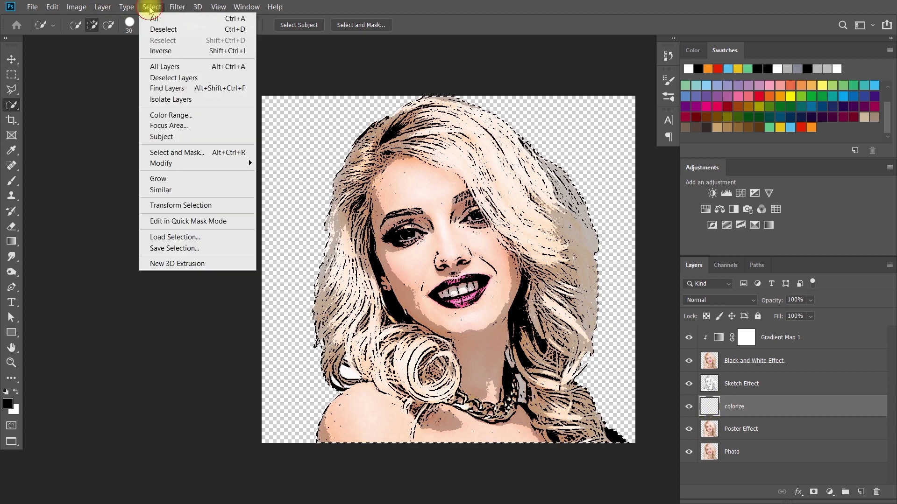
click(170, 51)
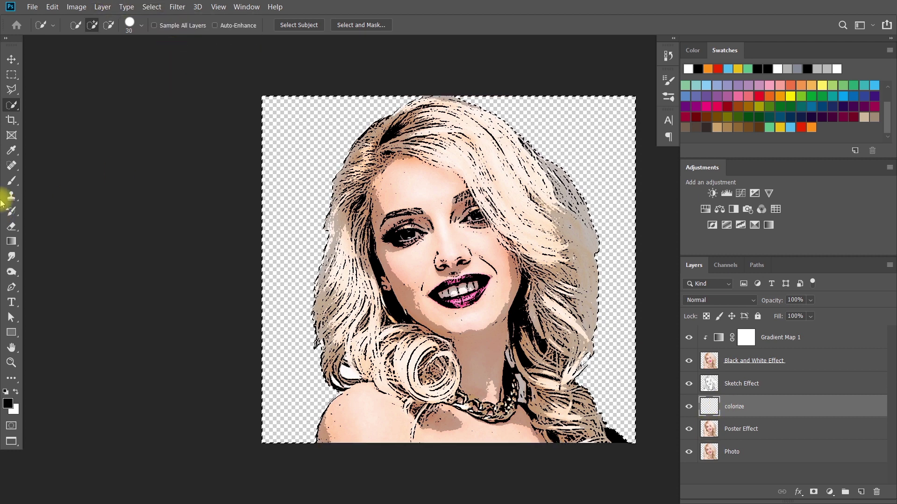
Set up the Brush tool at about 44 px with 100% hardness and the foreground colour at green 61cb89
click(14, 183)
click(73, 23)
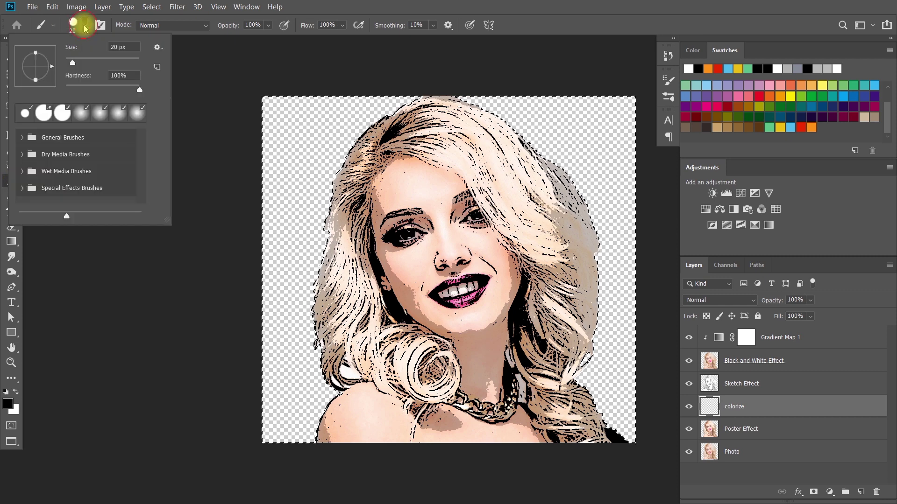
click(133, 75)
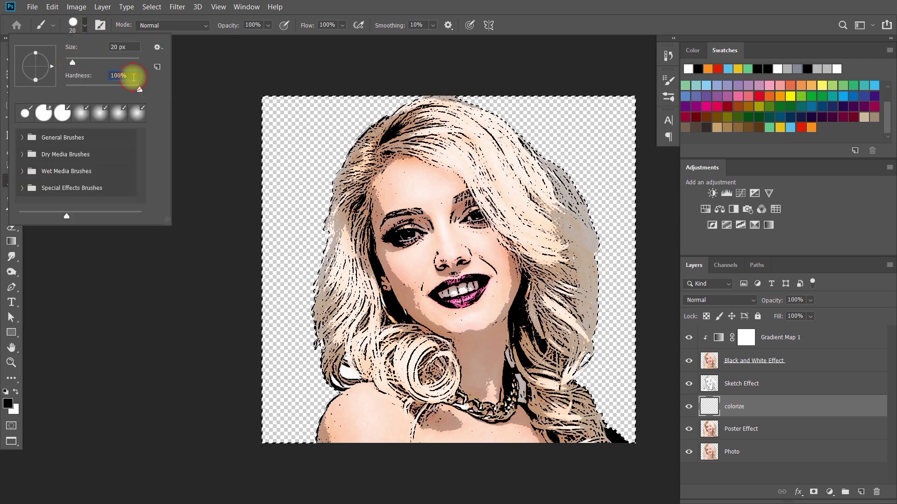
drag(73, 63, 76, 64)
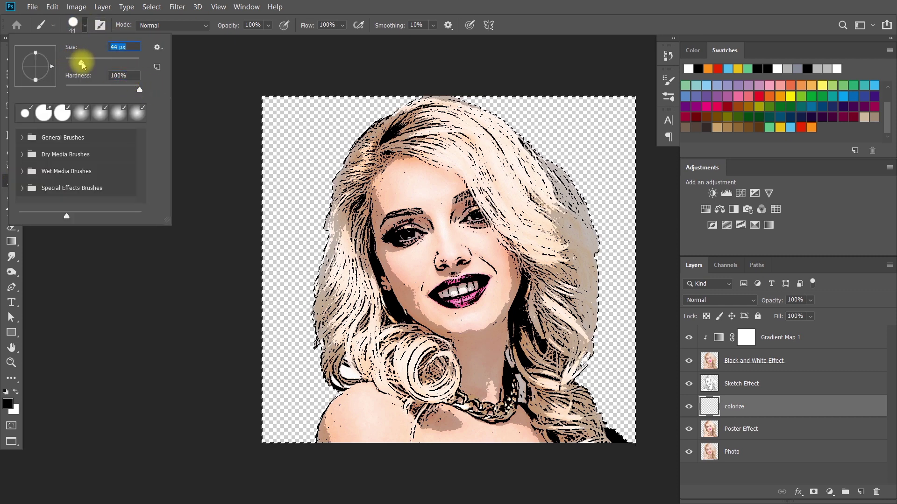
click(8, 401)
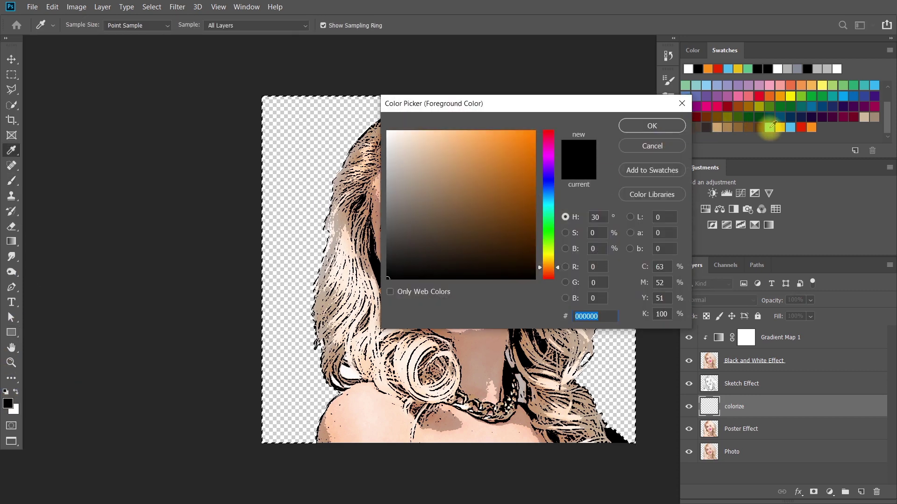
click(769, 127)
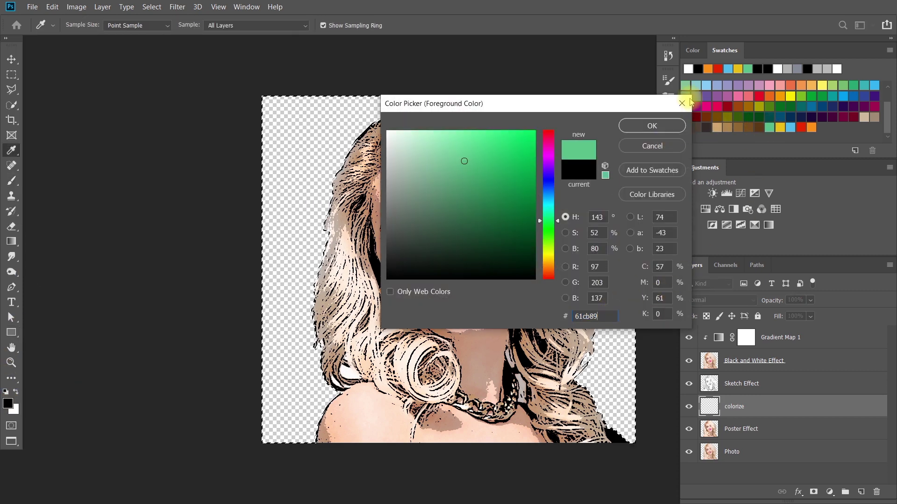
click(651, 126)
Paint the whole background around the woman green, enlarging the brush to 175 px, and clear the selection
drag(272, 106, 641, 100)
mouse_move(206, 120)
mouse_down()
mouse_move(607, 136)
mouse_move(567, 112)
mouse_move(290, 160)
mouse_move(506, 172)
mouse_up()
key(bracketright)
key(bracketright)
key(bracketright)
key(bracketright)
key(bracketright)
key(bracketright)
key(bracketright)
key(bracketright)
key(bracketright)
key(bracketright)
mouse_move(606, 165)
mouse_down()
mouse_move(498, 238)
mouse_move(724, 206)
mouse_move(657, 425)
mouse_move(609, 453)
mouse_up()
mouse_move(269, 202)
mouse_down()
mouse_move(298, 233)
mouse_move(260, 431)
mouse_move(370, 460)
mouse_move(355, 435)
mouse_up()
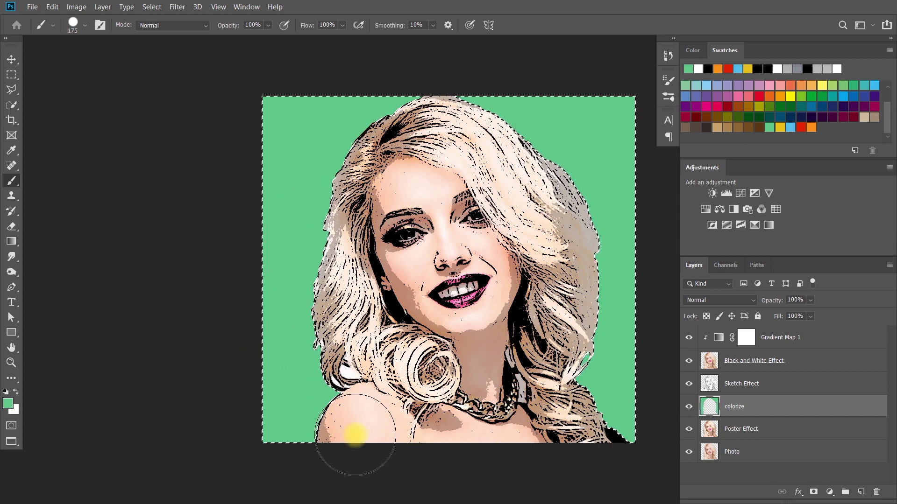
click(152, 7)
click(158, 29)
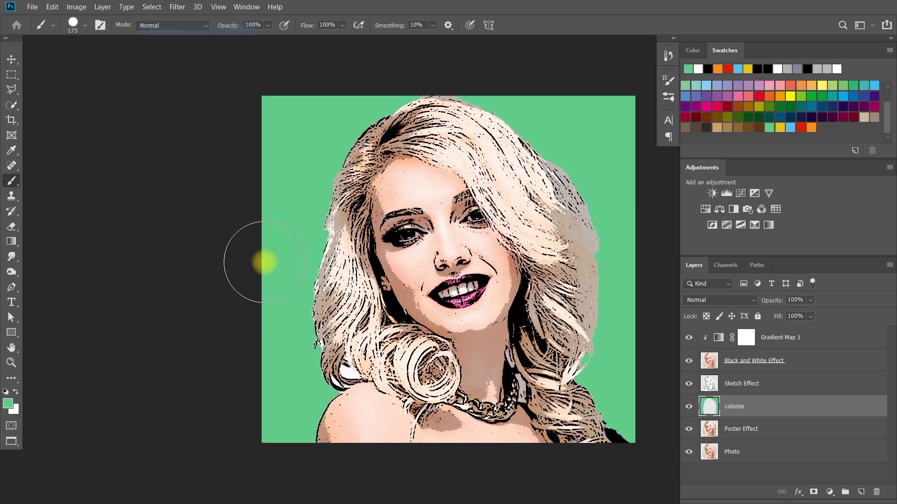
Fill the white gap between the lower curl and the shoulder with green using a 15 px brush
key(bracketleft)
key(bracketleft)
key(bracketleft)
key(bracketleft)
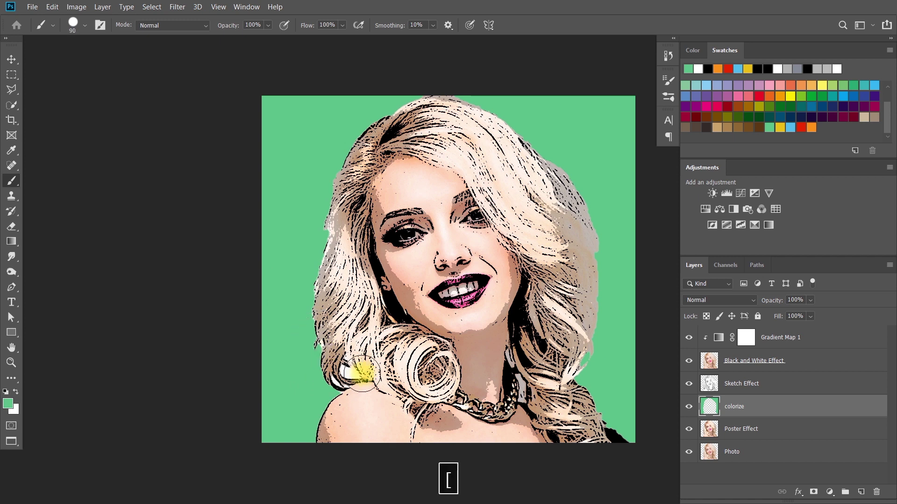
drag(344, 367, 350, 376)
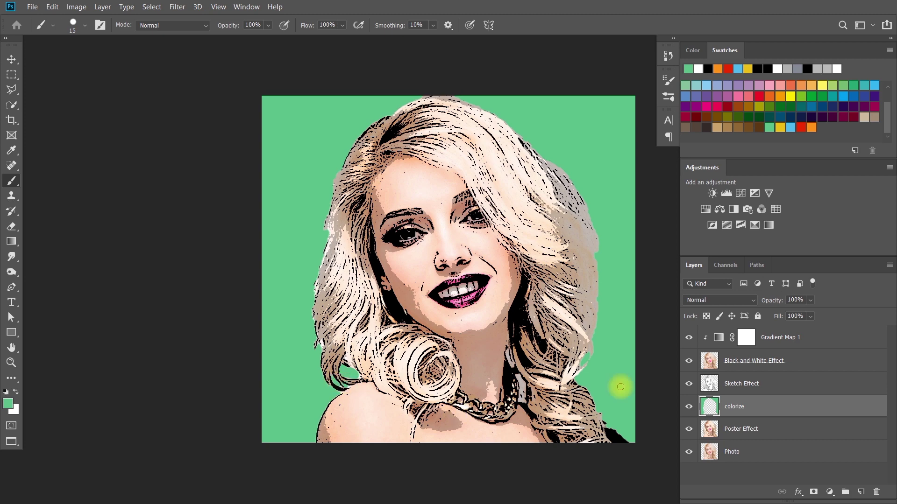
Set the foreground colour to yellow e7c31c and load the Poster Effect layer's outline as a selection
click(7, 403)
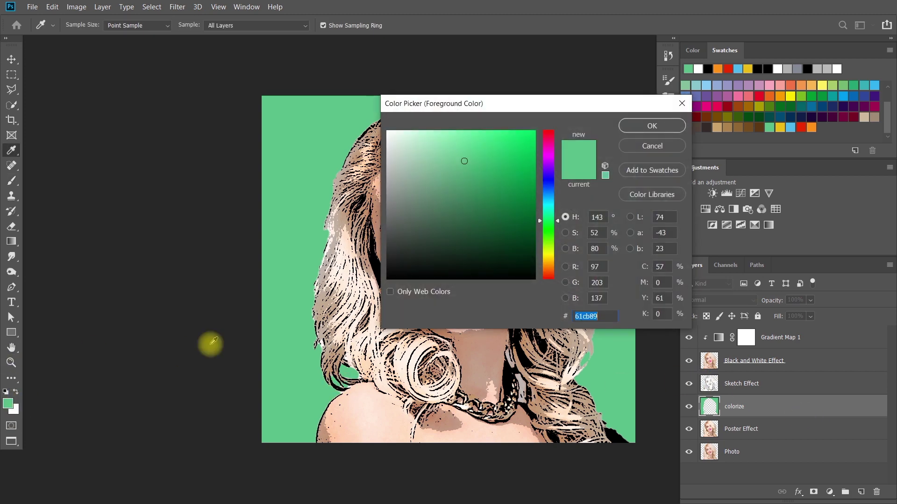
click(779, 127)
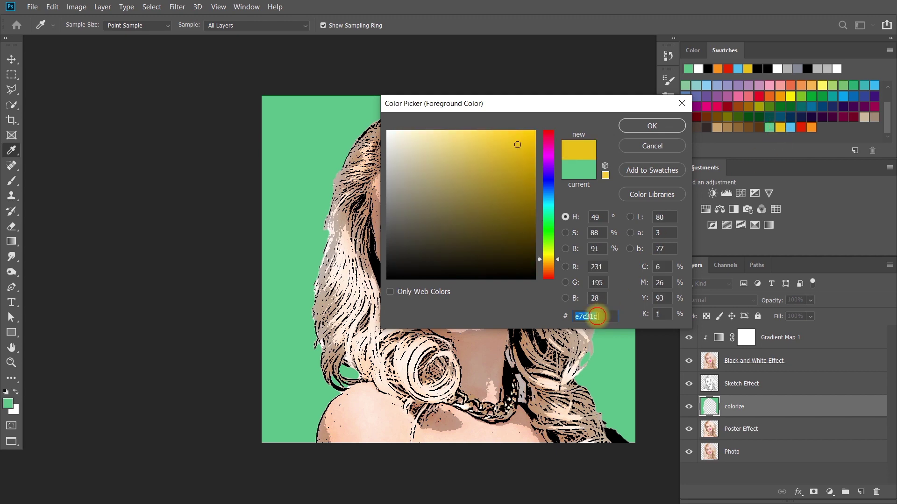
click(650, 126)
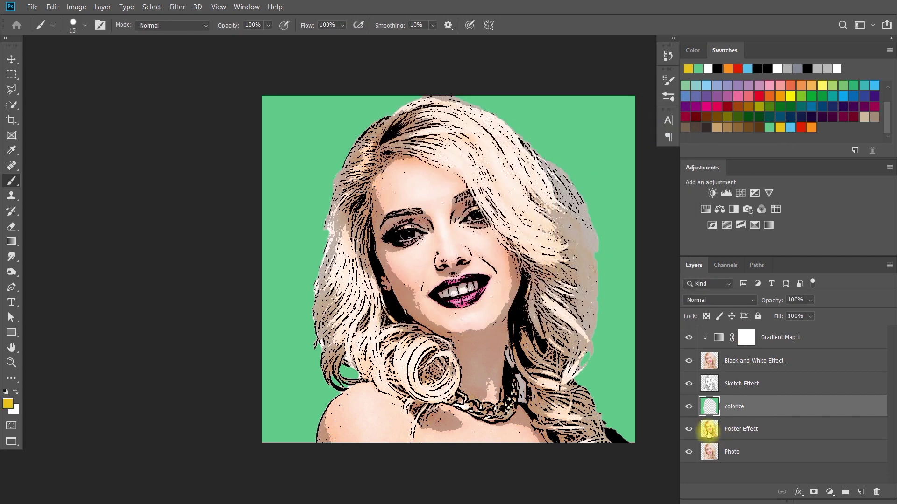
ctrl+click(709, 433)
Paint all of the hair yellow on the colorize layer, enlarging the brush to 100 px
click(11, 182)
key(])
key(])
key(])
key(])
key(])
key(])
key(])
key(])
key(])
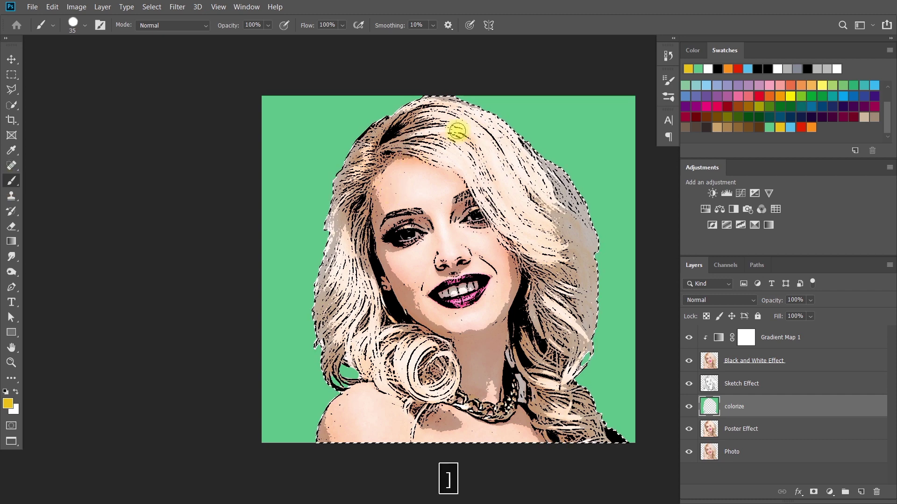
key(])
key(])
key(])
drag(409, 131, 455, 119)
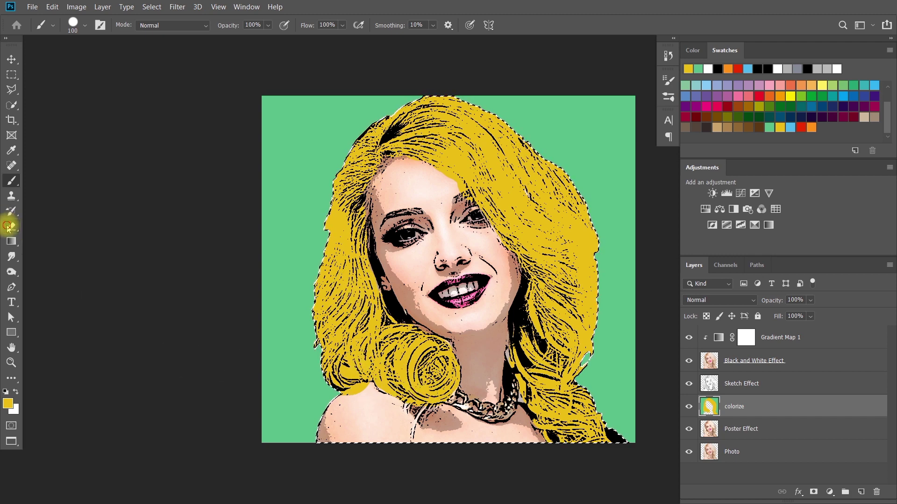
Touch up the edges of the yellow hair paint with a 45 px eraser and clear the selection
click(11, 226)
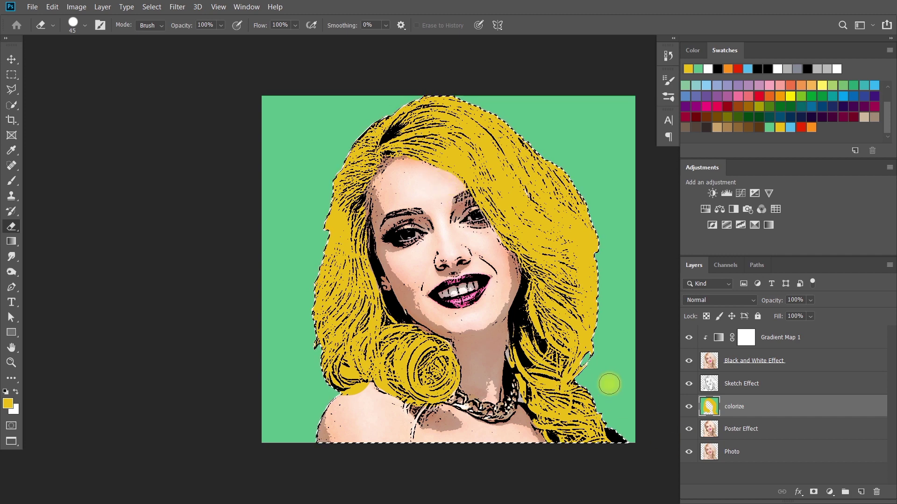
click(152, 6)
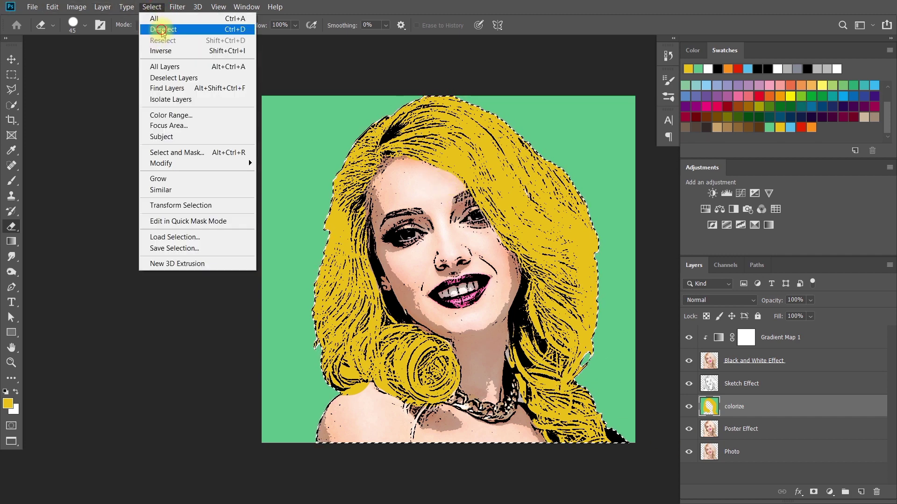
click(163, 29)
Set the foreground colour to blue 59bfe9 and erase stray yellow over the eye beside the hair with a 20 px eraser
click(7, 404)
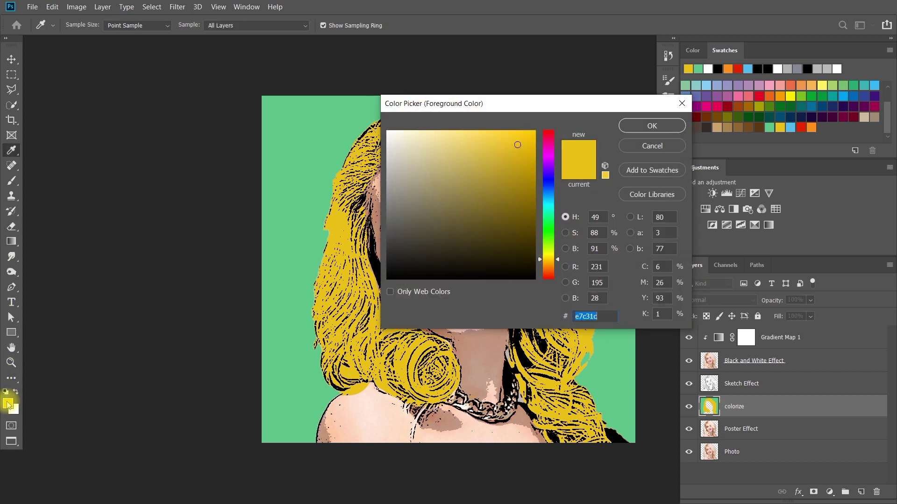
click(788, 125)
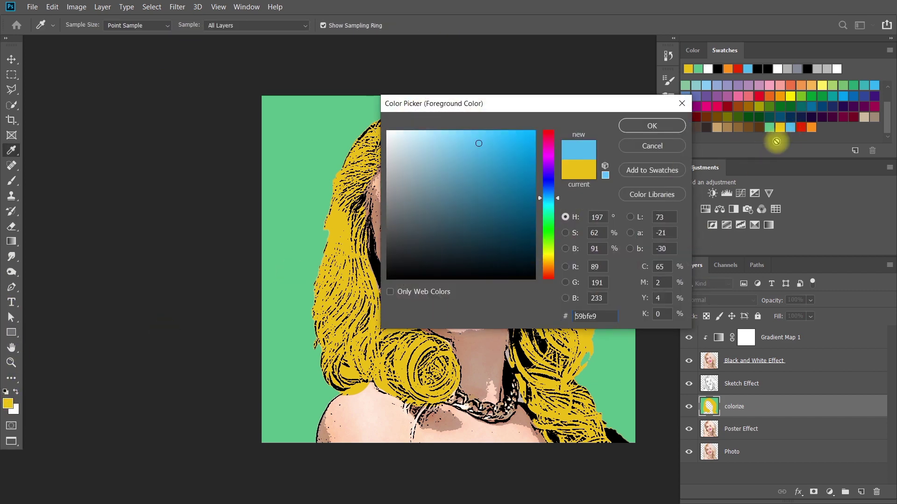
click(652, 126)
key(e)
key(bracketleft)
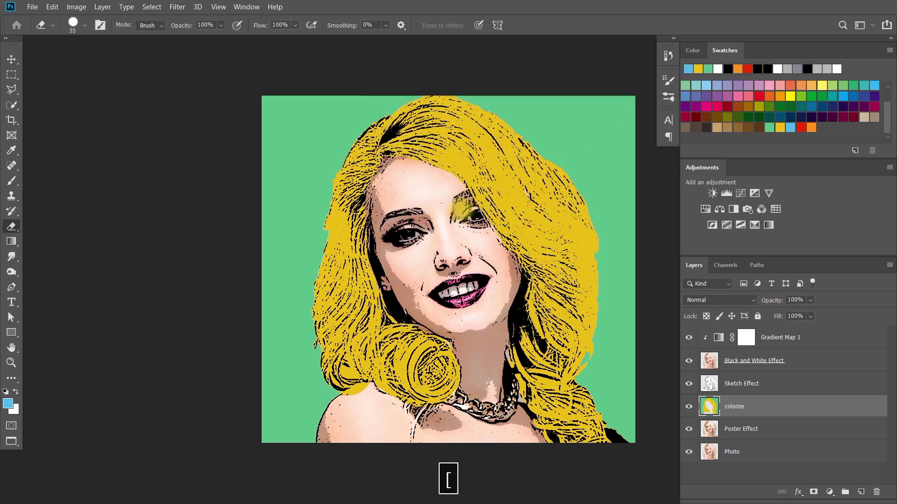
drag(473, 201, 457, 206)
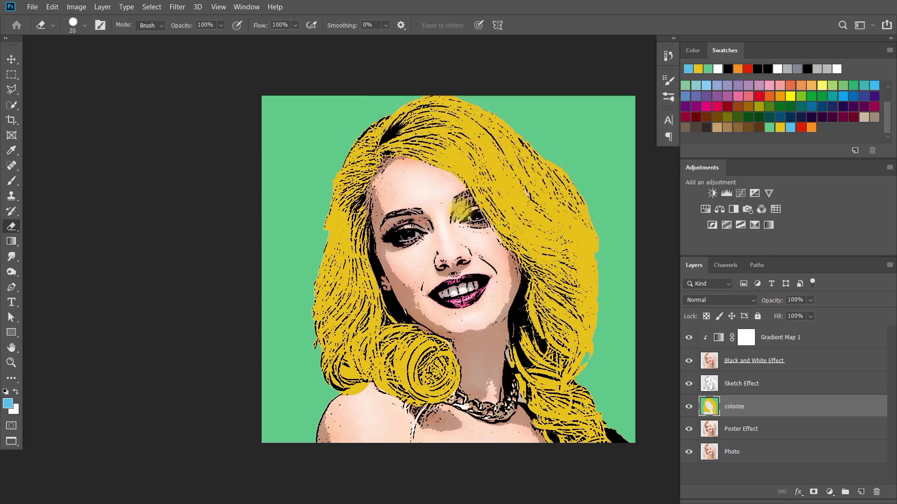
Paint blue eyeshadow over both eyelids up to the brows with a 40 px brush
click(11, 181)
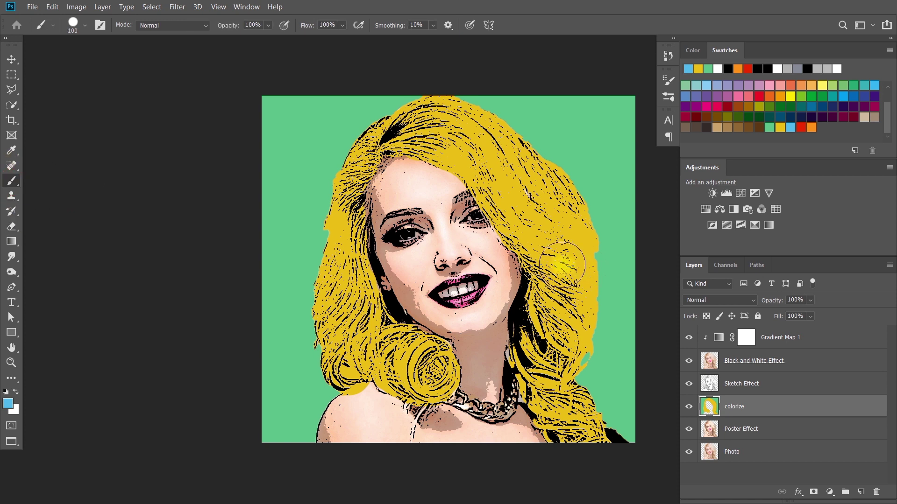
key(bracketleft)
key(bracketleft)
key(bracketleft)
mouse_move(463, 210)
mouse_down()
mouse_move(481, 202)
mouse_move(447, 211)
mouse_up()
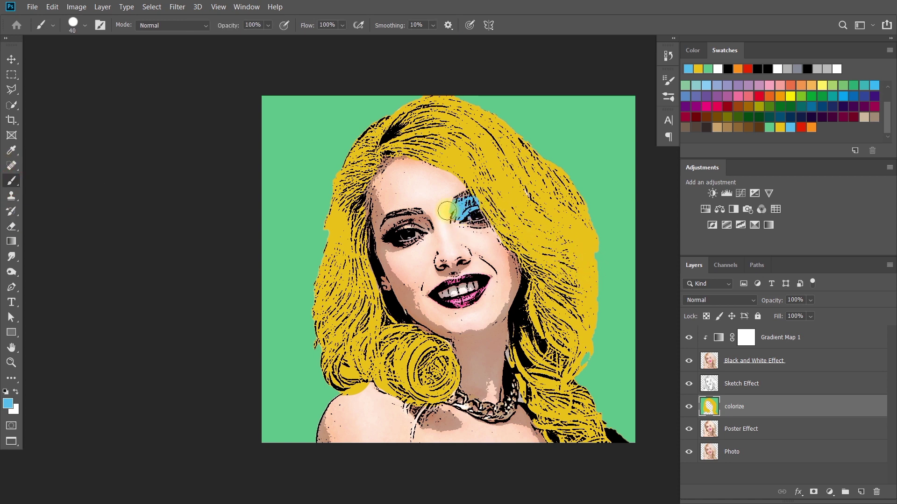
drag(385, 226, 422, 217)
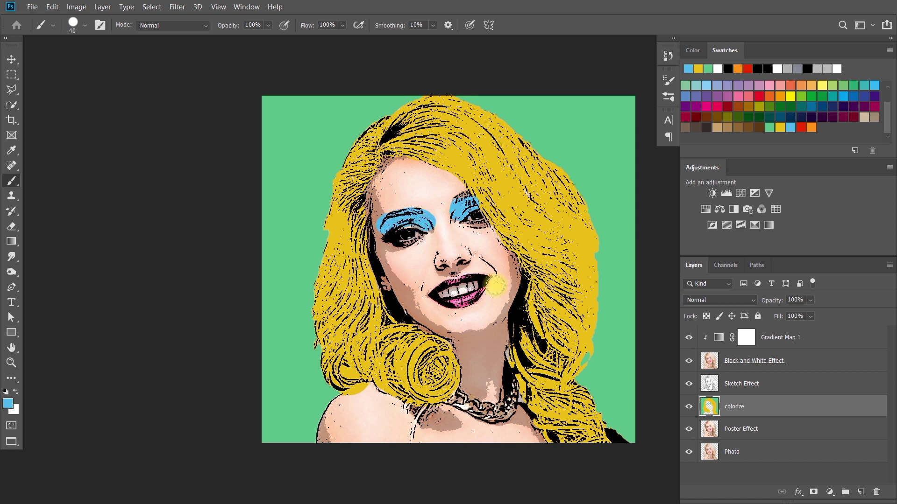
Refine the eyeshadow beside the nose with a 20 px eraser and a 25 px blue brush
click(11, 226)
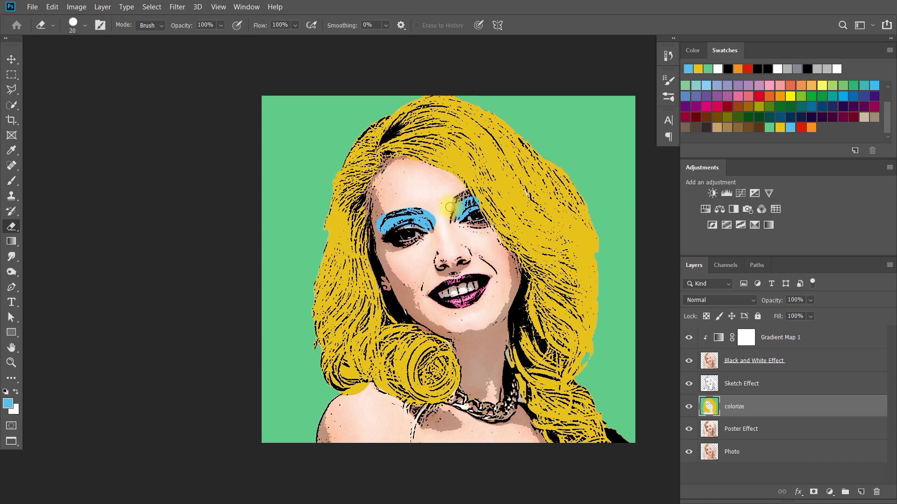
click(11, 181)
key(bracketleft)
key(bracketleft)
key(bracketleft)
drag(458, 215, 461, 217)
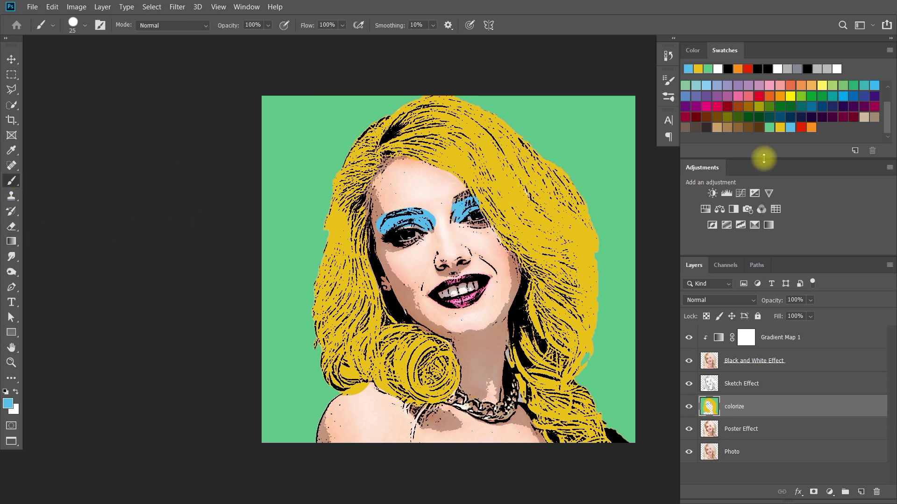
Set the foreground colour to red db1a00 and paint the lips with a 10 px brush
click(5, 392)
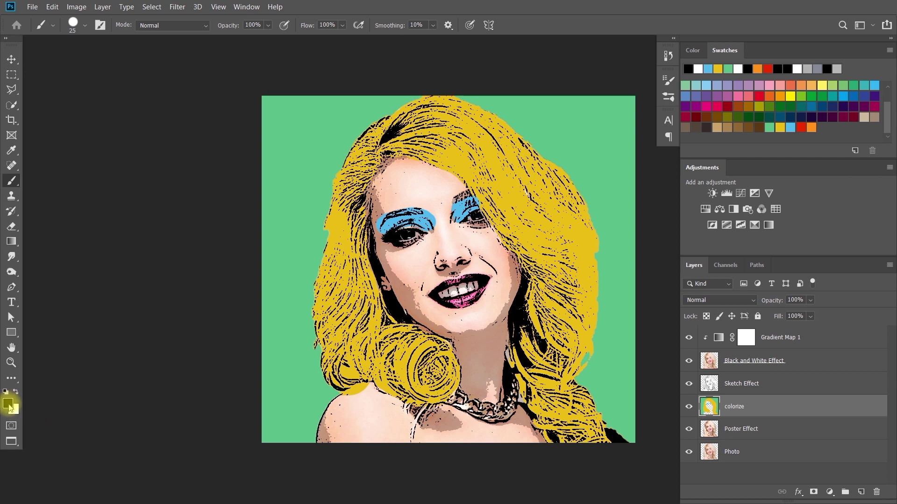
click(7, 403)
click(801, 126)
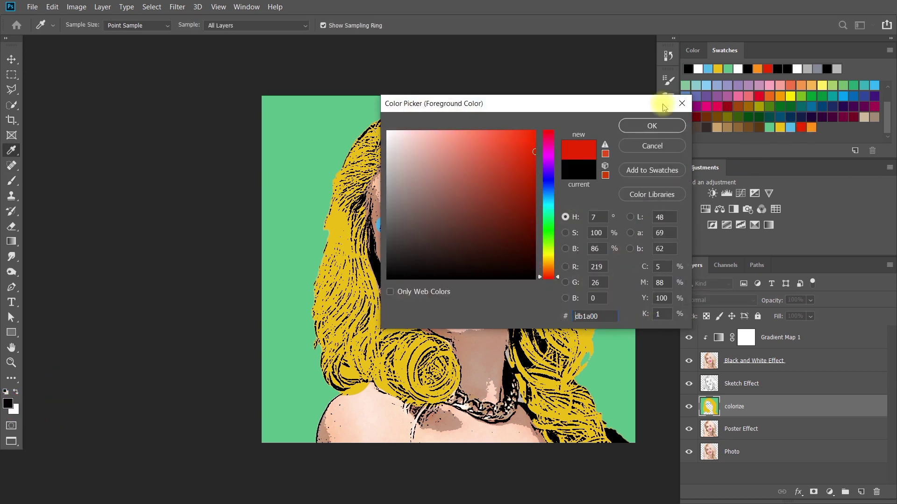
click(651, 126)
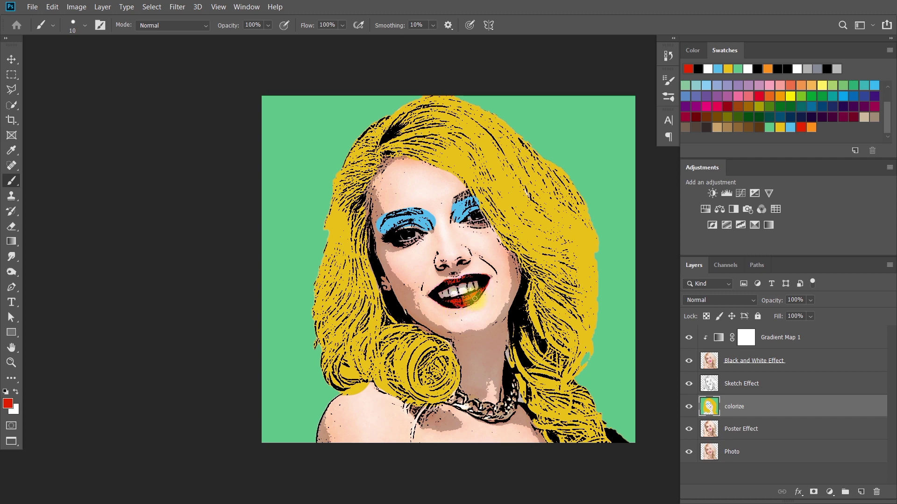
Set the foreground colour to the orange swatch and paint over the chain necklace with a 30 px brush
click(8, 403)
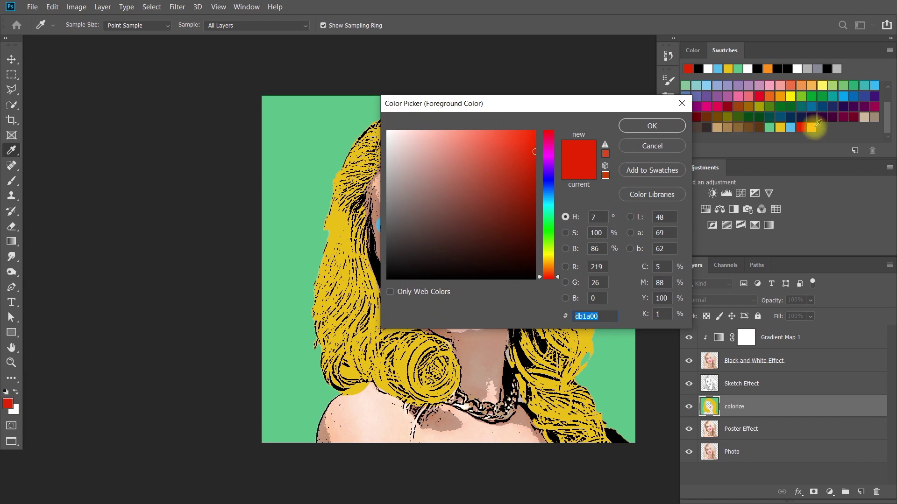
click(811, 127)
click(654, 126)
key(b)
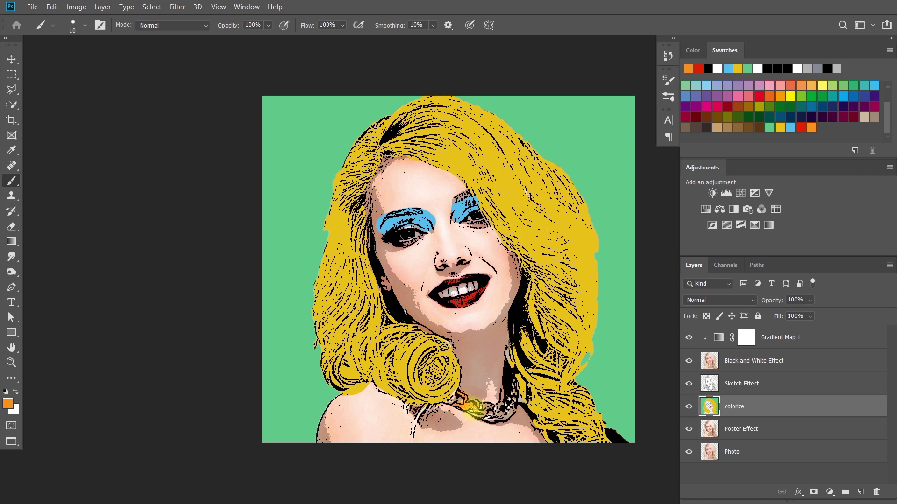
key(bracketright)
key(bracketright)
mouse_move(497, 411)
mouse_down()
mouse_move(482, 410)
mouse_move(496, 413)
mouse_move(513, 395)
mouse_move(498, 399)
mouse_up()
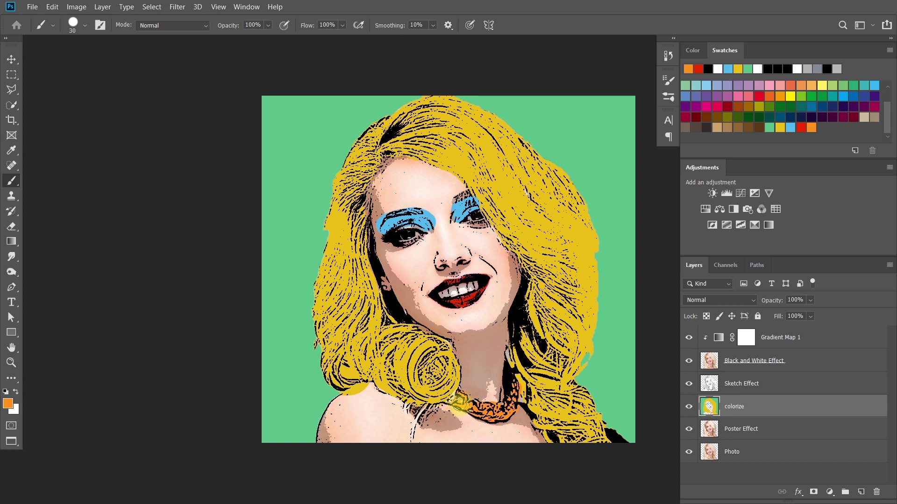
Hide the text group in the halftone texture document and copy its texture layer into the portrait document above Gradient Map 1
click(806, 340)
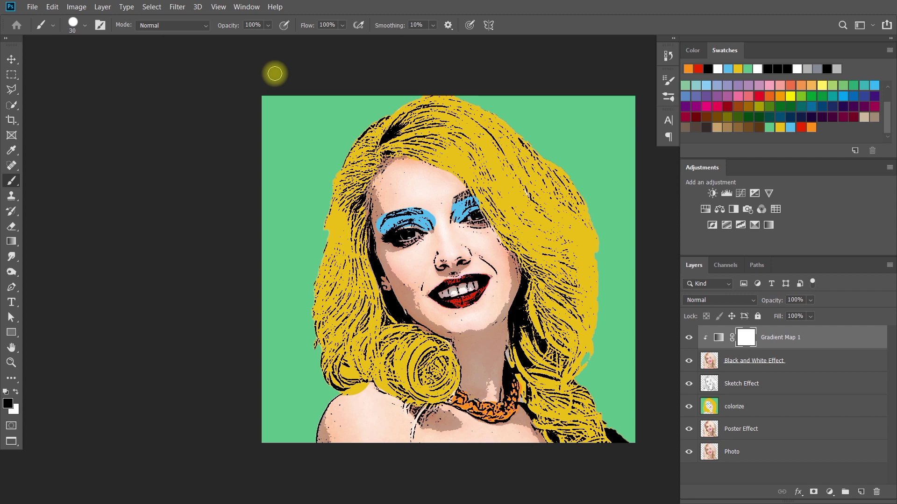
key(f)
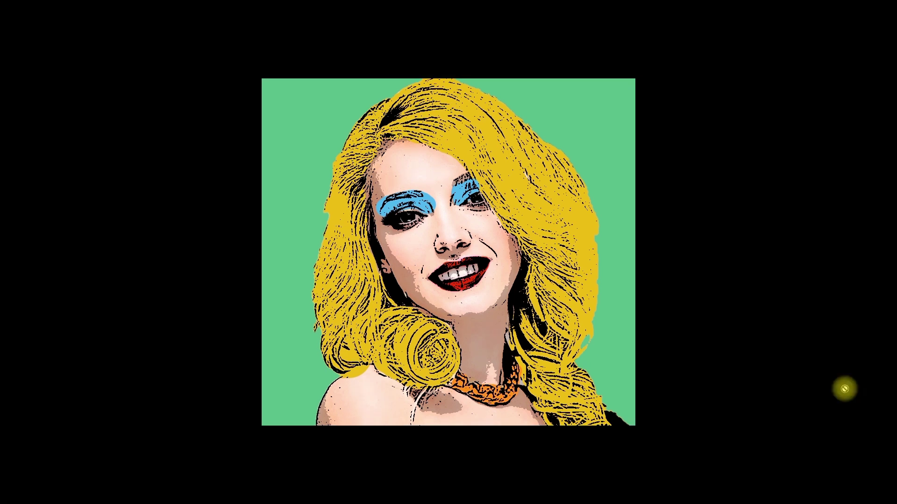
key(f)
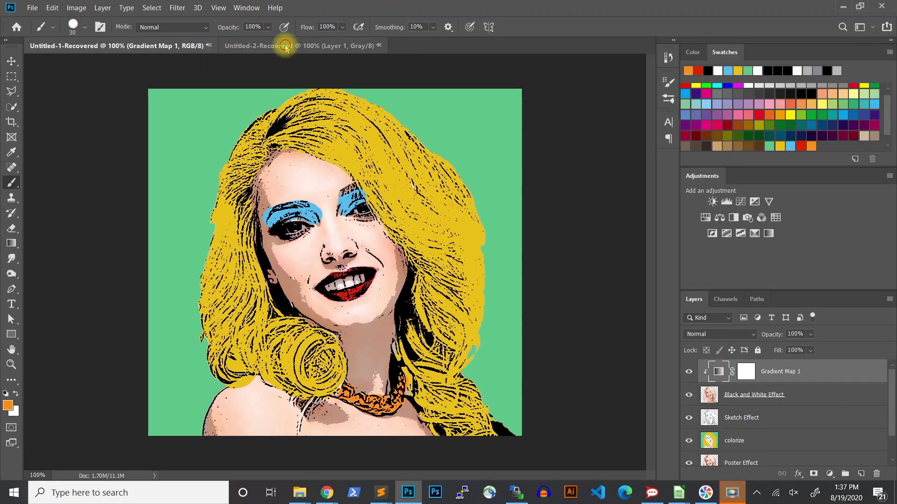
click(285, 46)
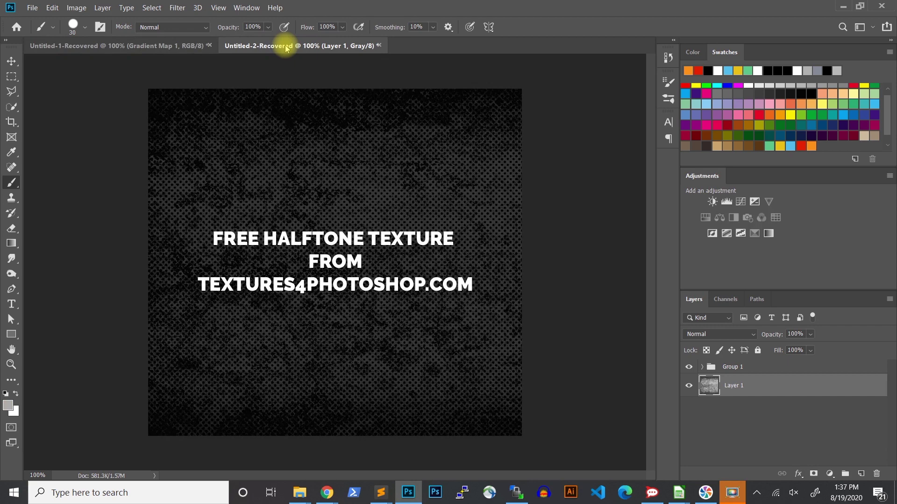
click(689, 367)
drag(715, 386, 335, 243)
key(v)
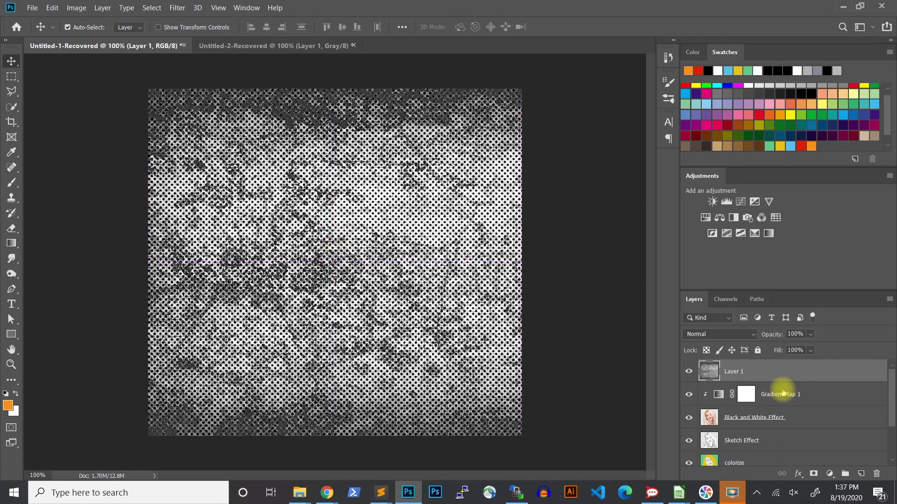
Hide the halftone layer, add a mask, and apply the merged RGB image to it with Multiply blending at 100% opacity
click(688, 371)
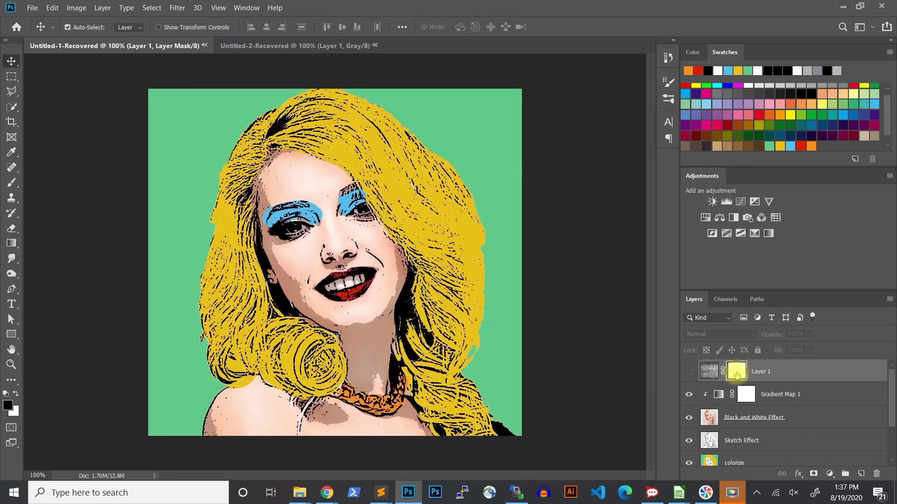
click(74, 8)
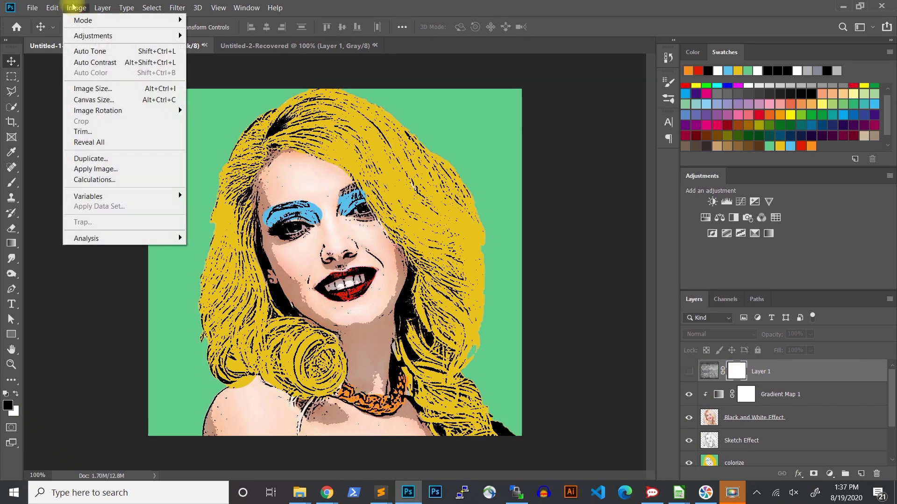
click(112, 168)
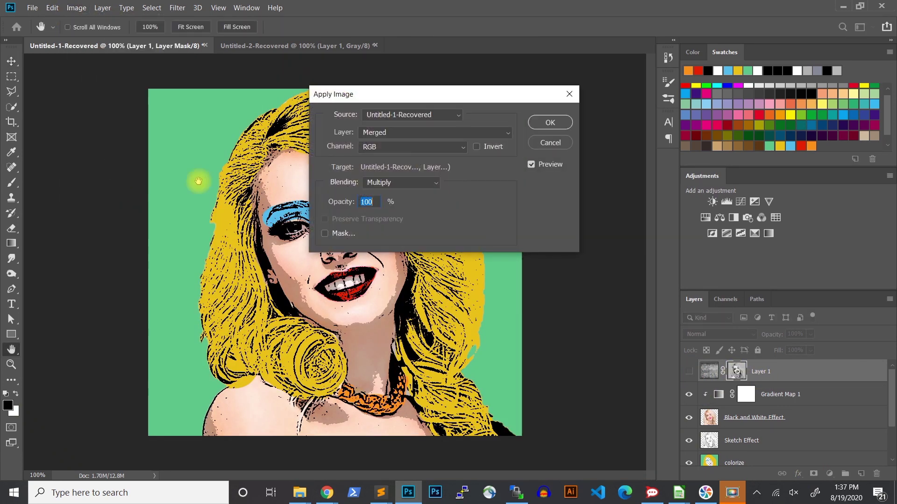
click(402, 135)
click(402, 136)
click(400, 183)
click(381, 222)
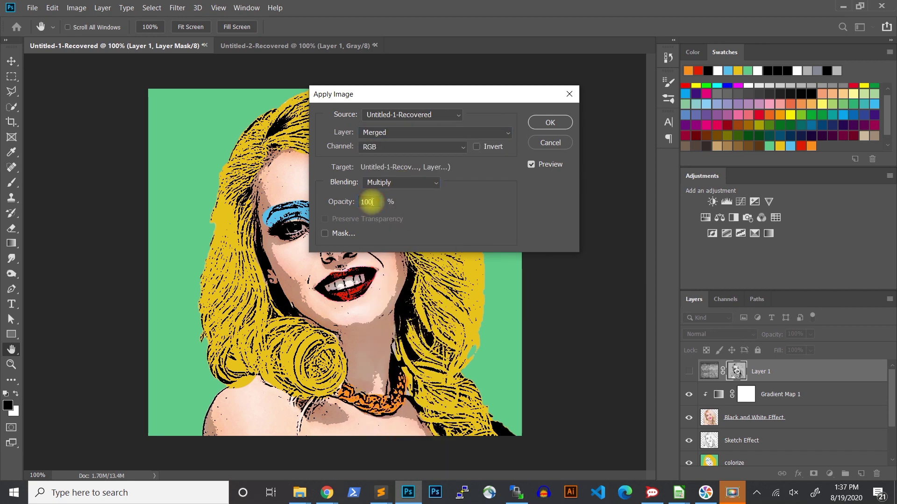
click(537, 121)
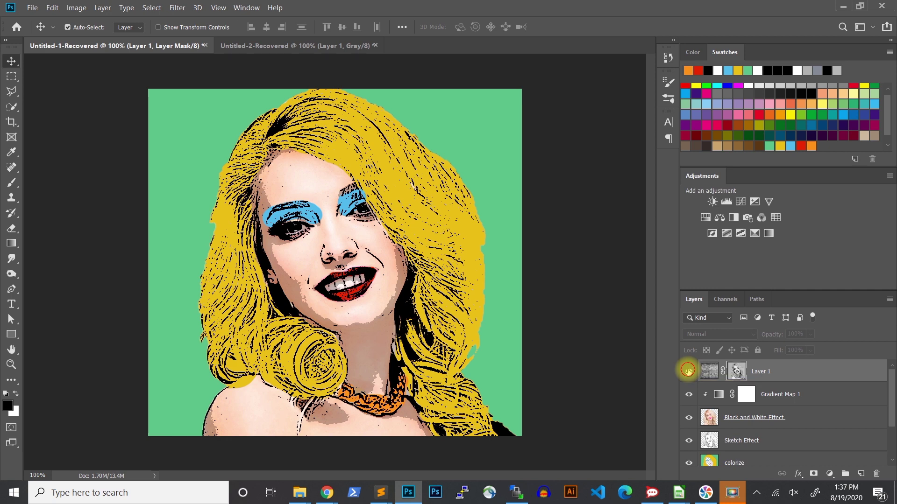
Show the halftone layer again and invert its layer mask
click(689, 371)
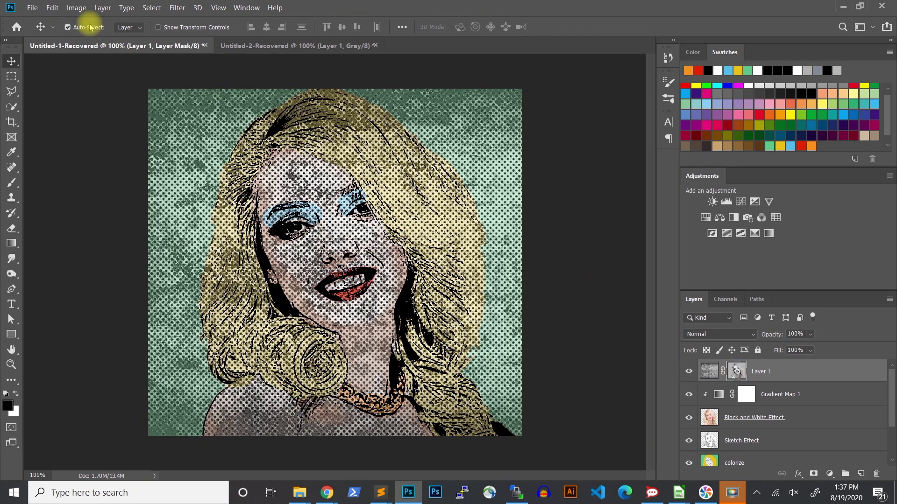
click(76, 7)
mouse_move(84, 37)
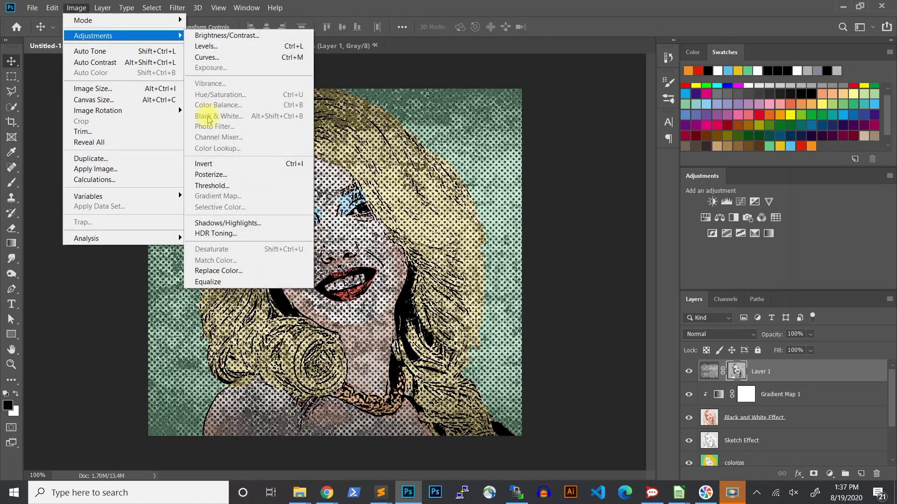
click(225, 164)
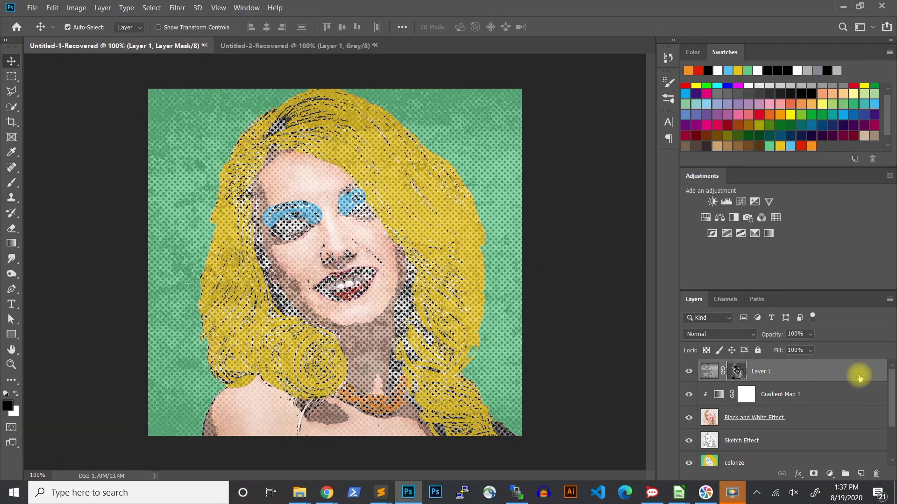
Set the halftone texture layer's blend mode to Multiply
click(808, 375)
click(719, 334)
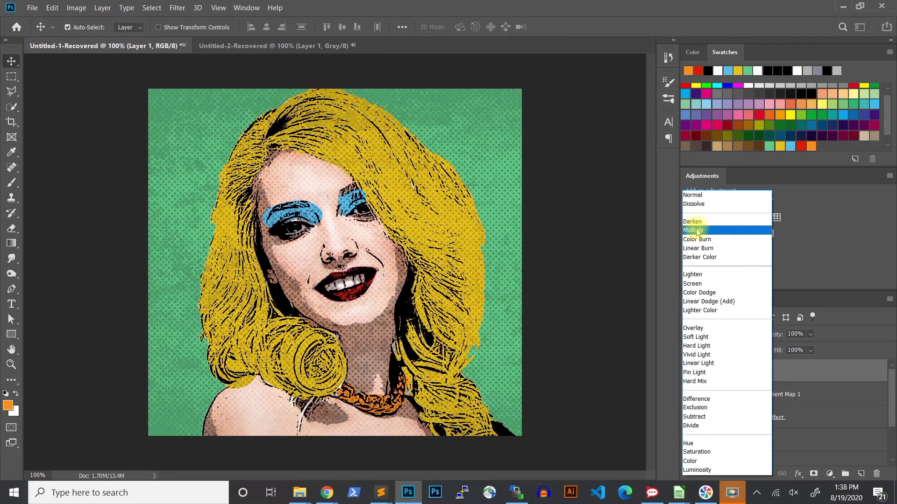
click(697, 231)
Add a Levels adjustment clipped to the halftone layer, with the white input at 87 and midtones at about 1.31
click(830, 473)
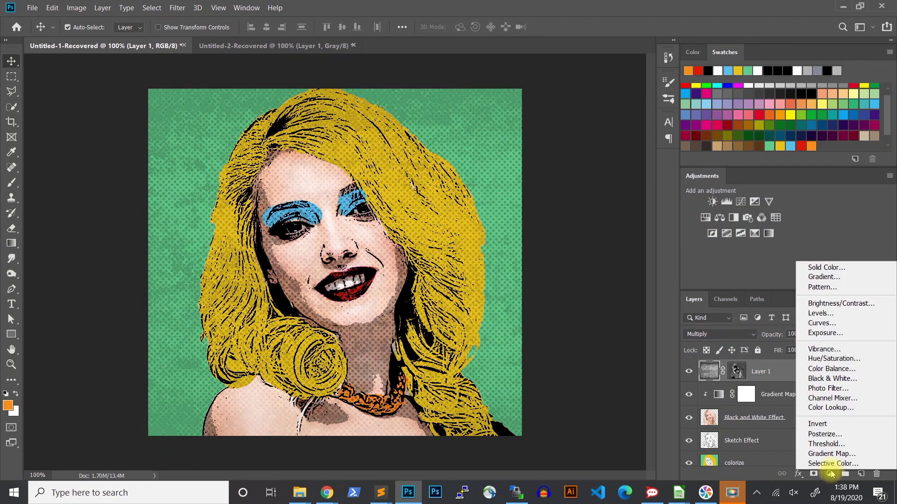
click(824, 313)
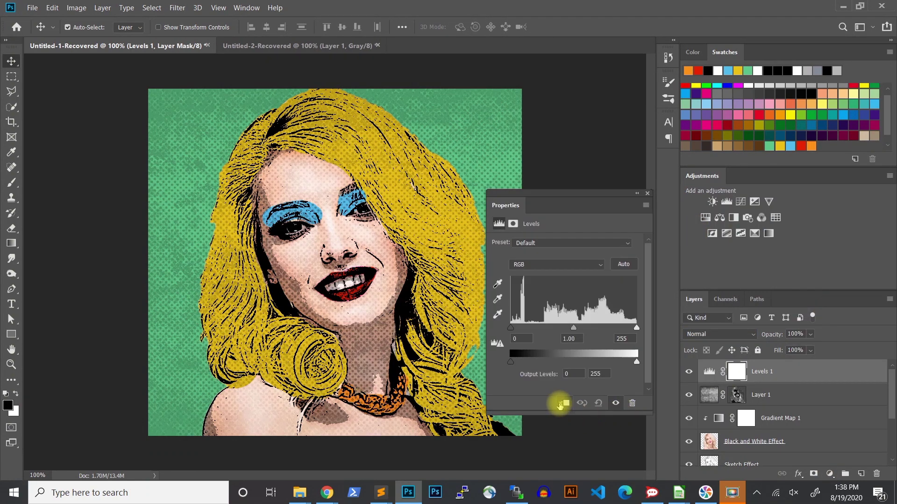
click(562, 404)
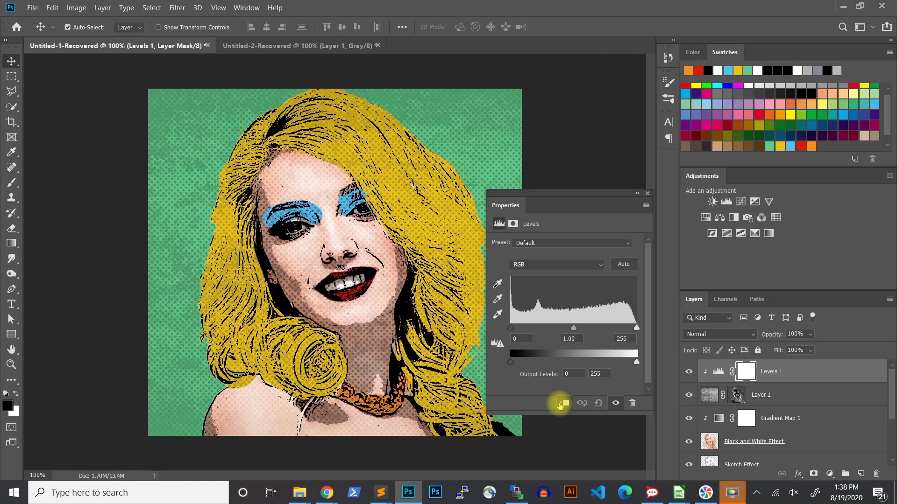
drag(635, 329, 561, 330)
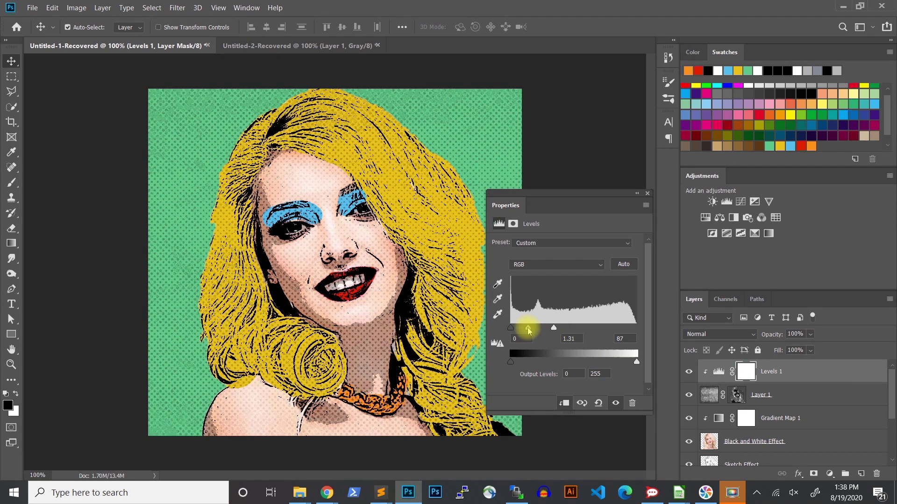
click(646, 193)
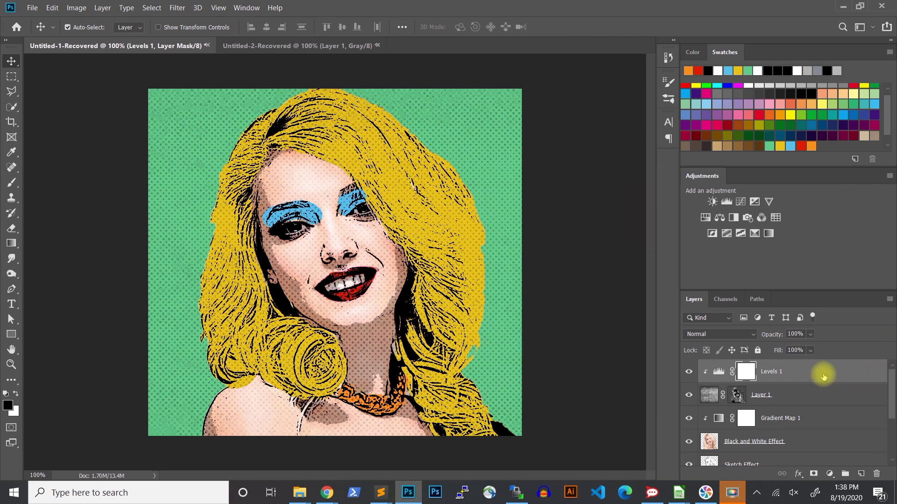
key(f)
key(f)
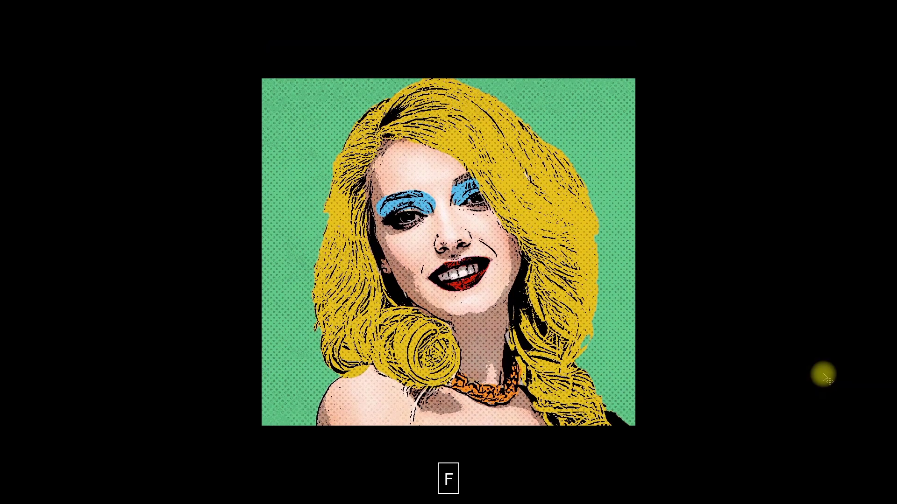
key(f)
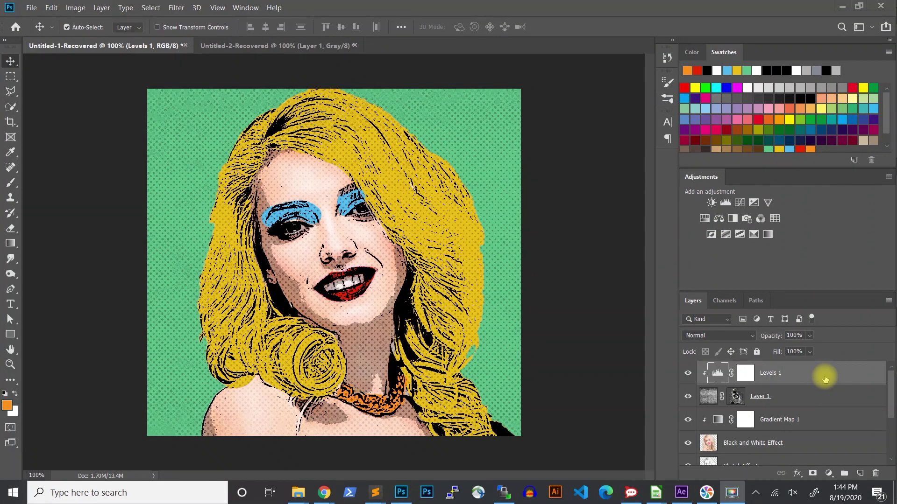
Stamp all visible layers into a new merged layer and duplicate that layer into a new document
key(ctrl+alt+shift+e)
key(space)
key(ctrl+alt+shift+e)
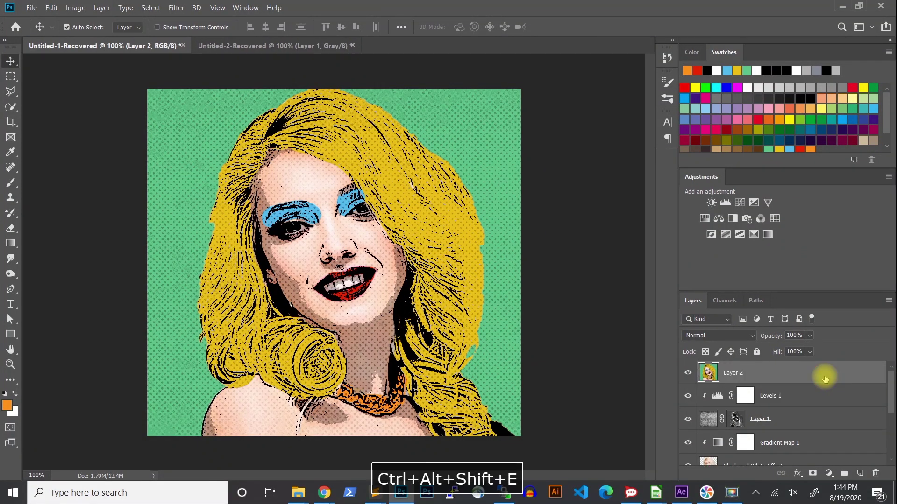
right_click(825, 378)
click(711, 45)
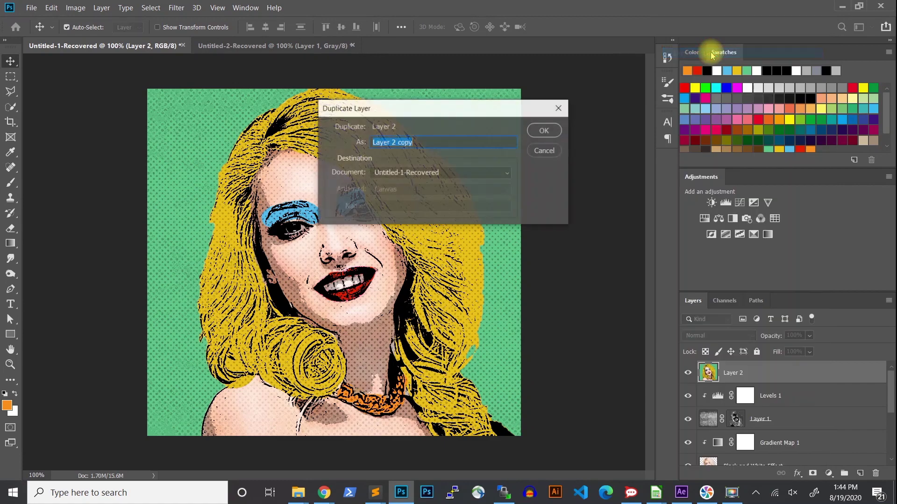
click(435, 173)
click(392, 195)
click(545, 130)
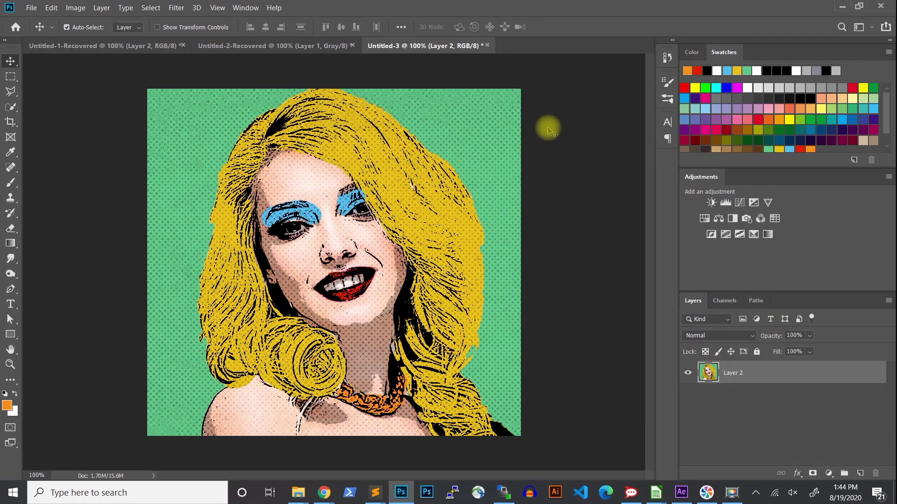
Extend the canvas by a relative 100 percent in width and height, anchored at the upper-left corner
click(75, 8)
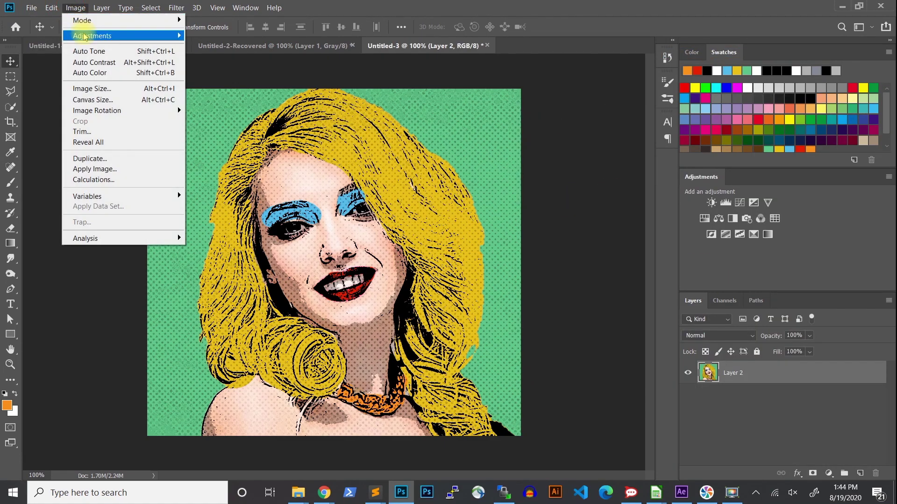
click(93, 99)
click(481, 157)
click(472, 176)
click(421, 209)
click(417, 157)
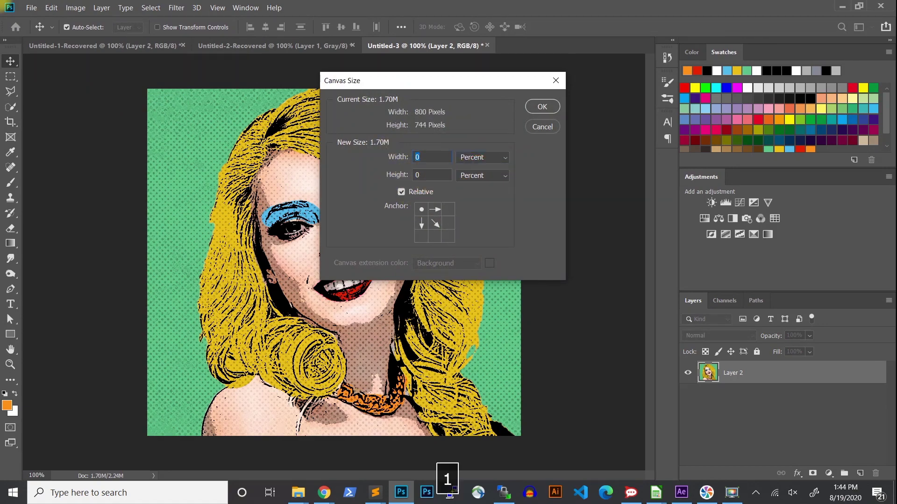
text(100)
key(Tab)
text(100)
key(Return)
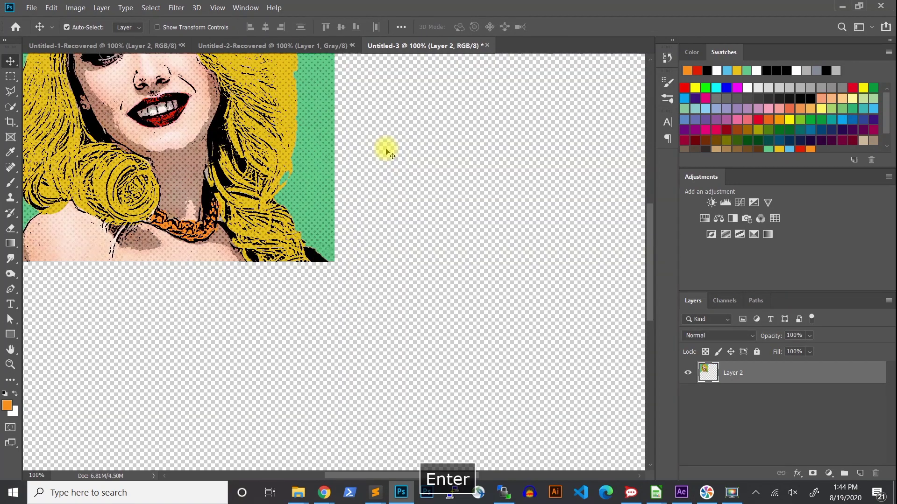
Duplicate the portrait layer three times and arrange the four portraits in a two-by-two grid filling the canvas
key(ctrl+0)
key(ctrl+j)
drag(319, 244, 540, 244)
key(ctrl+j)
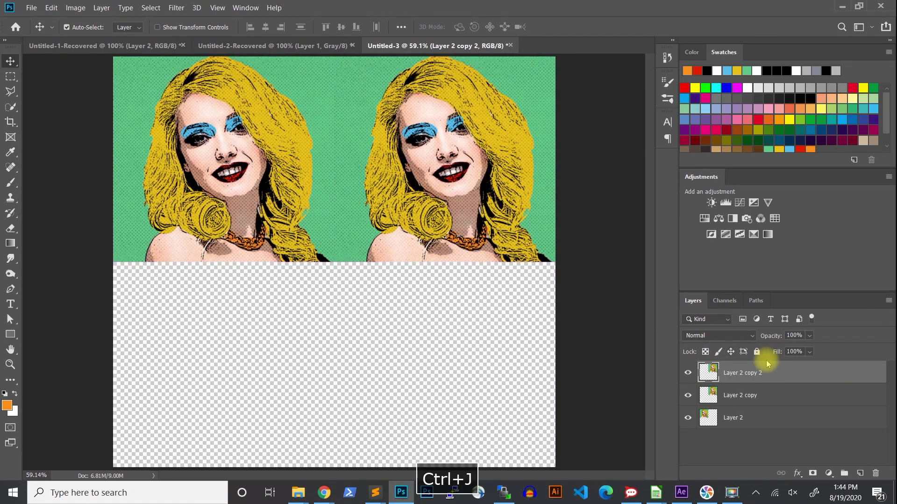
drag(447, 180, 250, 390)
key(ctrl+j)
Check which portrait of the grid each of the four layers holds by hiding and showing them in turn
click(742, 439)
click(689, 440)
click(689, 440)
click(688, 417)
click(688, 418)
click(688, 395)
click(688, 395)
click(688, 373)
click(688, 372)
Add a Hue/Saturation adjustment clipped to Layer 2 copy, the upper-right portrait, with Hue at +94
click(761, 418)
click(829, 473)
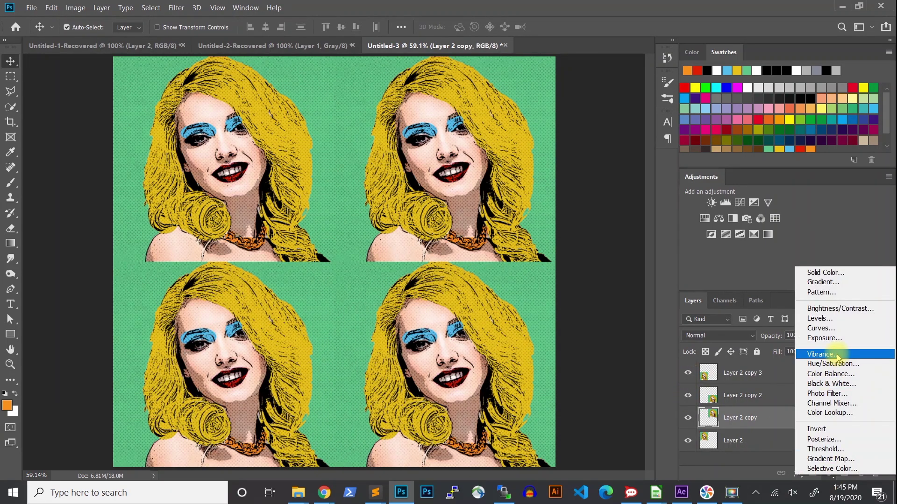
click(836, 365)
click(563, 403)
drag(564, 287, 610, 290)
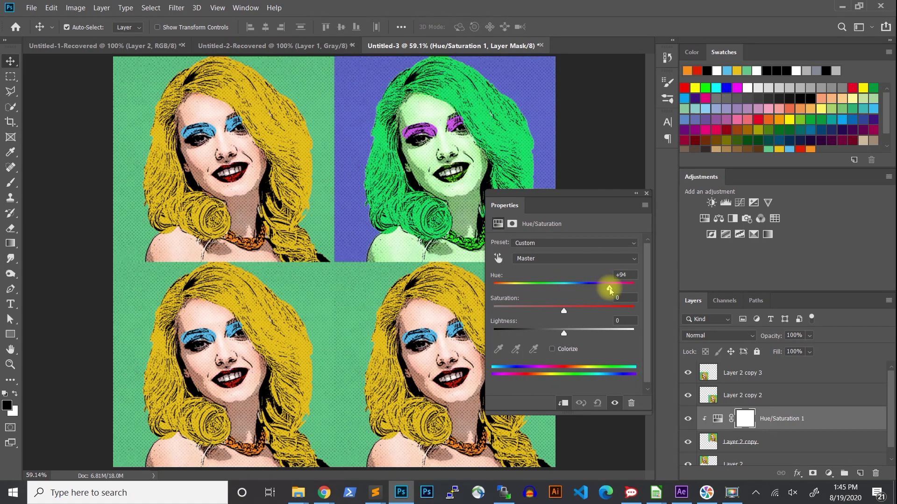
Add a Hue/Saturation adjustment above Layer 2 copy 2, the lower-right portrait, dock its properties below the swatches, and set Hue to -90
click(775, 396)
click(688, 396)
click(688, 397)
click(828, 473)
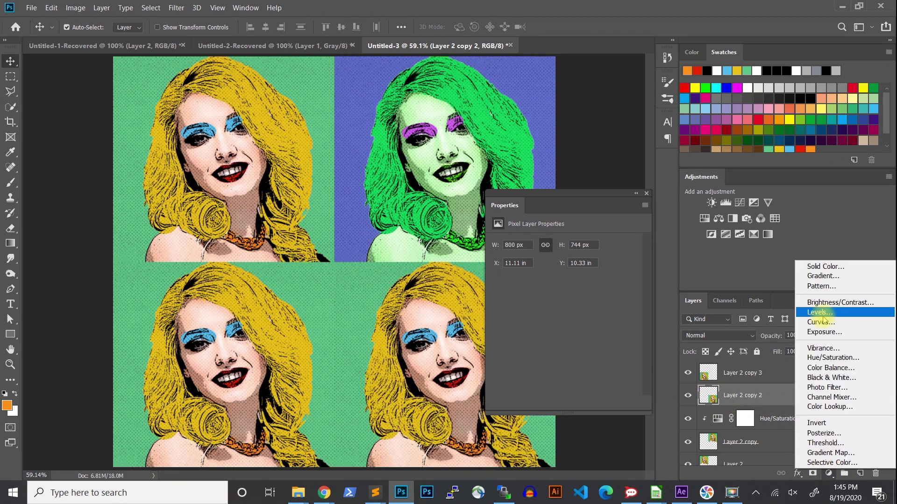
click(824, 358)
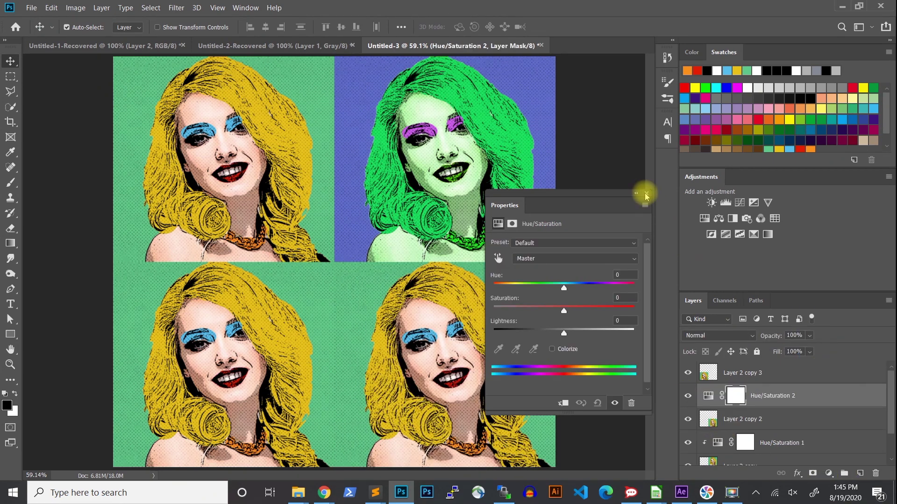
drag(595, 197, 690, 158)
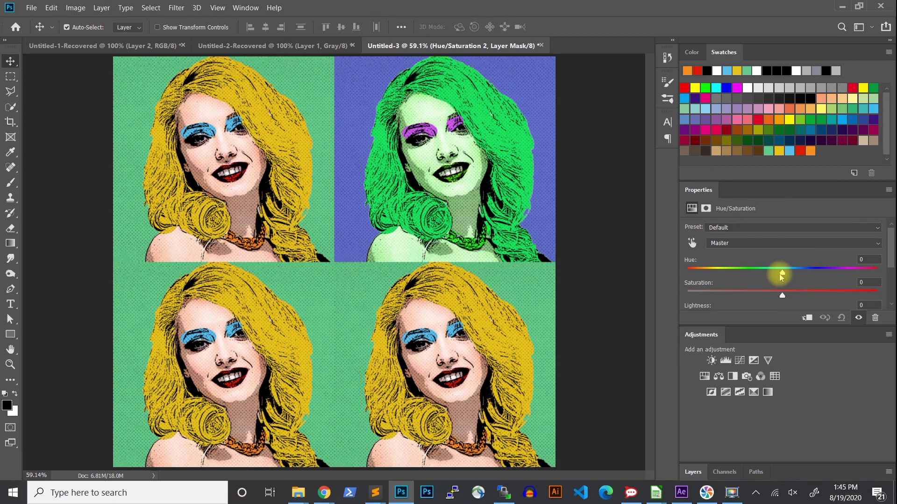
drag(783, 276, 722, 277)
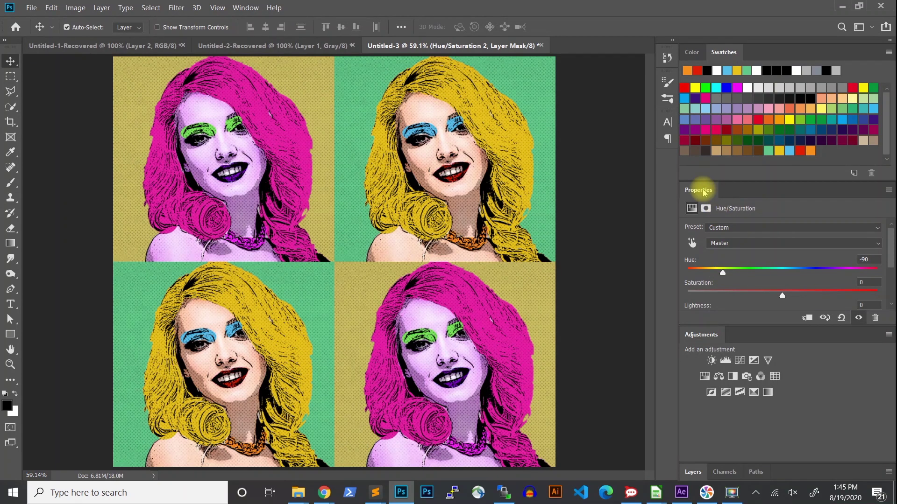
Group the Properties panel with Adjustments, expand the layer list, and clip the new Hue/Saturation adjustment to Layer 2 copy 2
drag(705, 186, 744, 337)
click(693, 472)
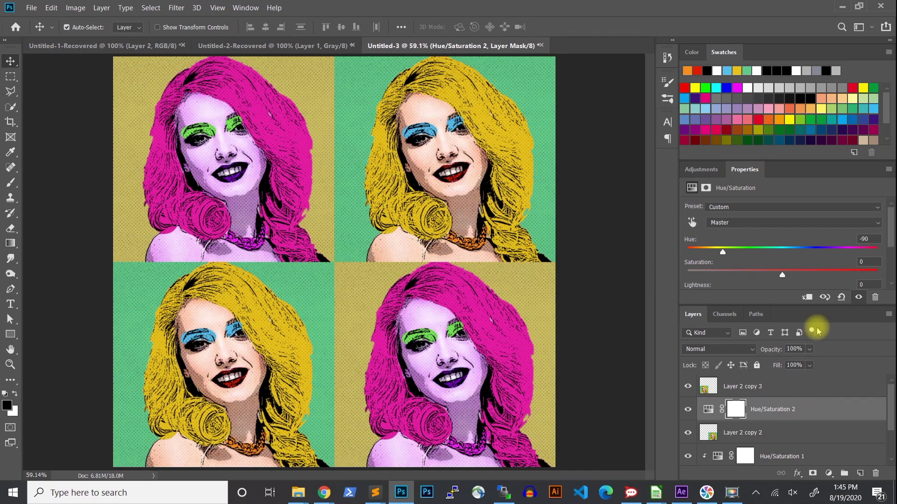
click(807, 297)
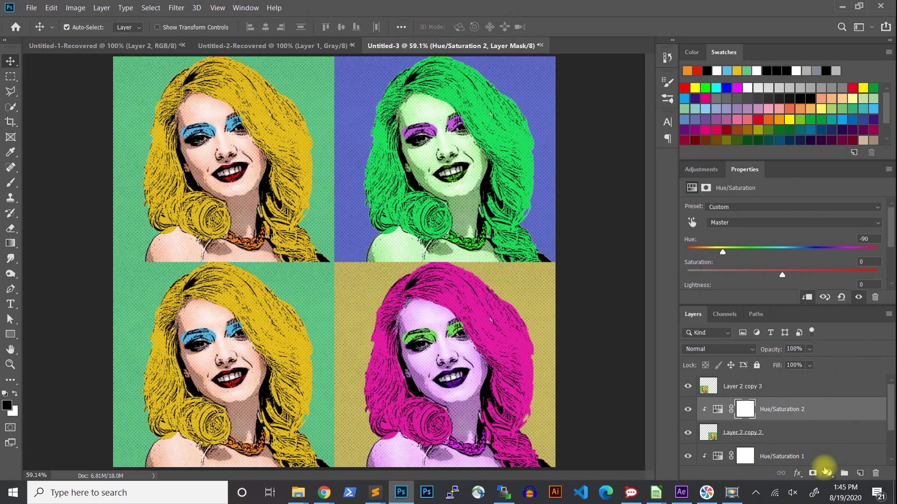
Add a Hue/Saturation adjustment clipped to Layer 2 copy 3, the lower-left portrait, with Hue at +135
click(787, 386)
click(688, 386)
click(687, 386)
click(829, 473)
click(835, 360)
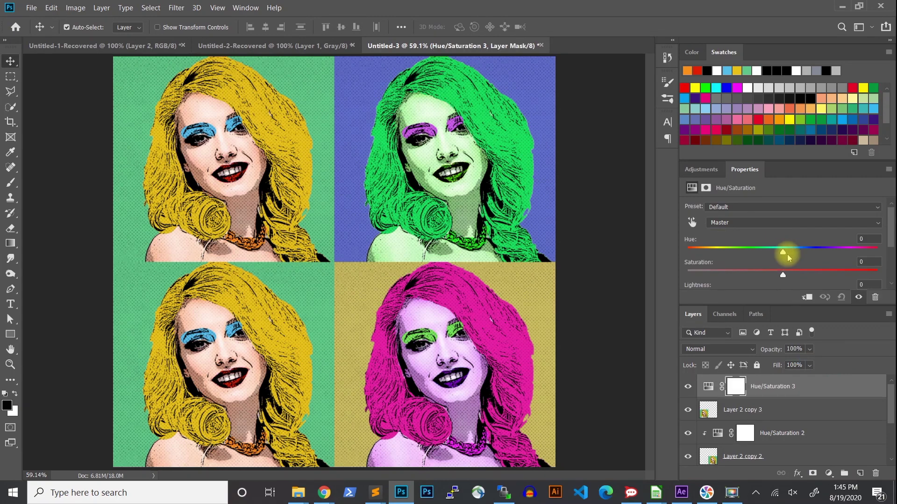
drag(783, 253, 847, 254)
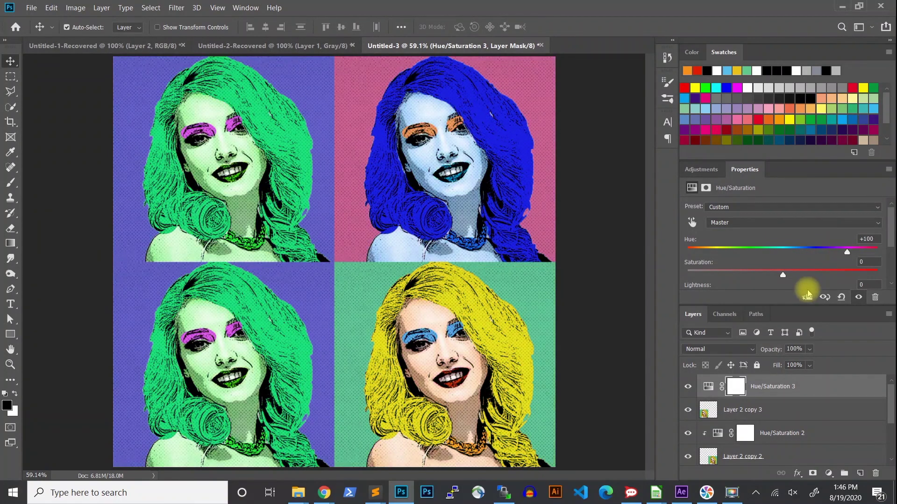
click(807, 297)
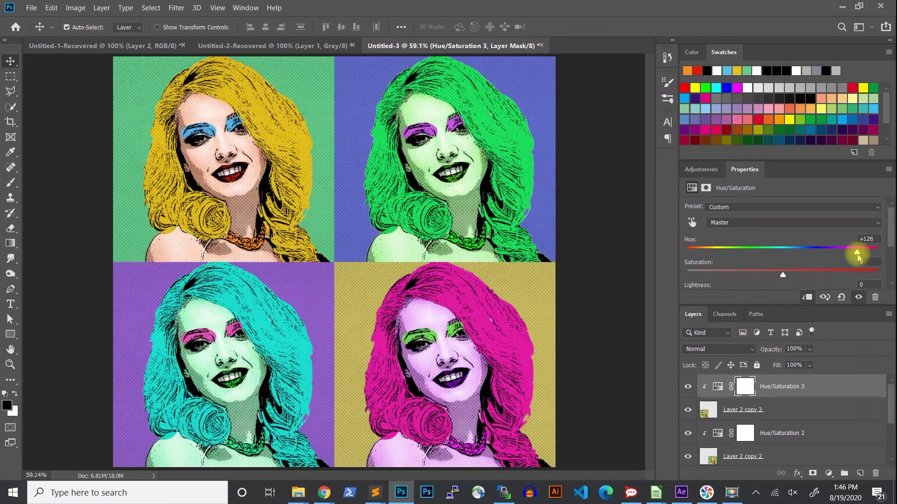
drag(861, 257, 861, 258)
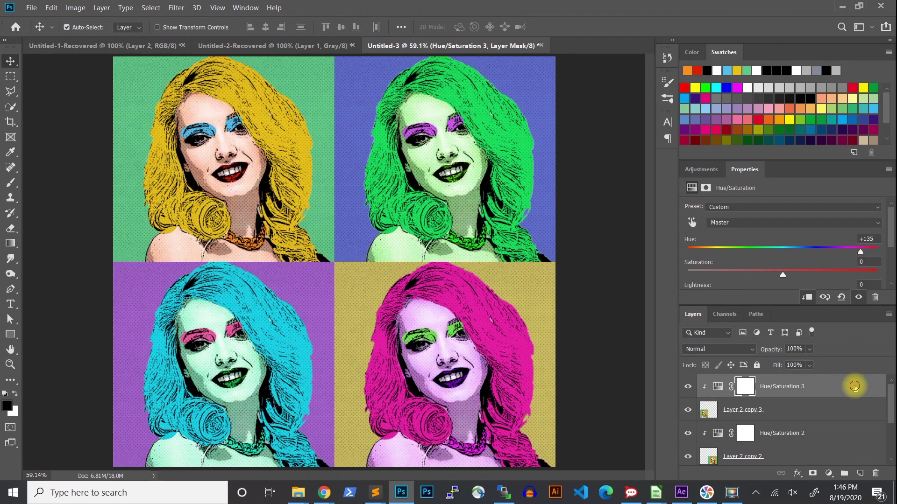
View the finished four-portrait grid in full screen mode without the interface
click(842, 389)
key(f)
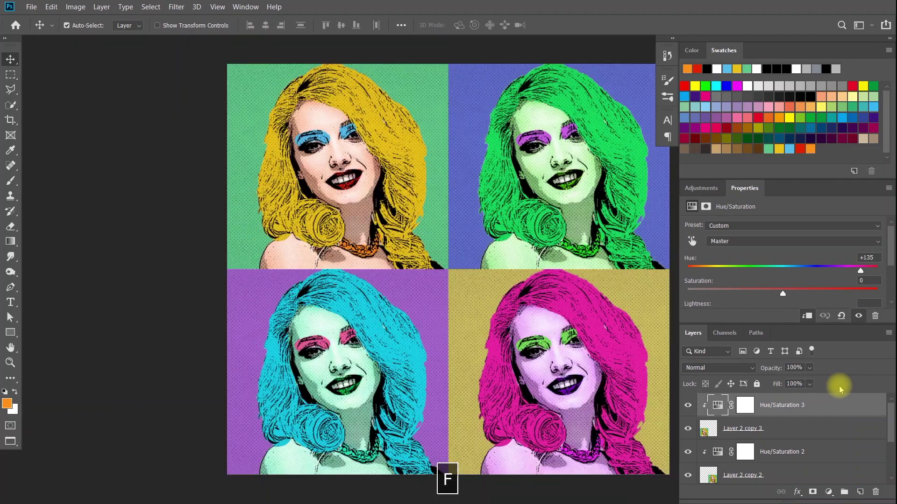
key(f)
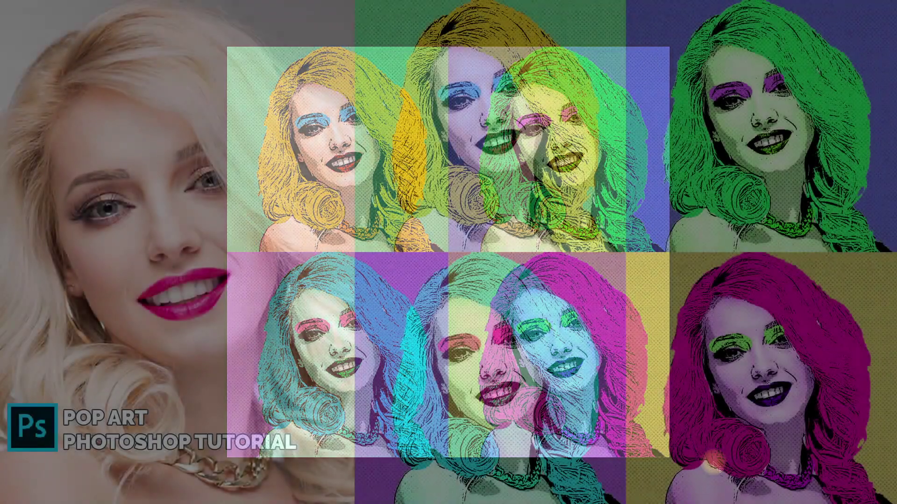